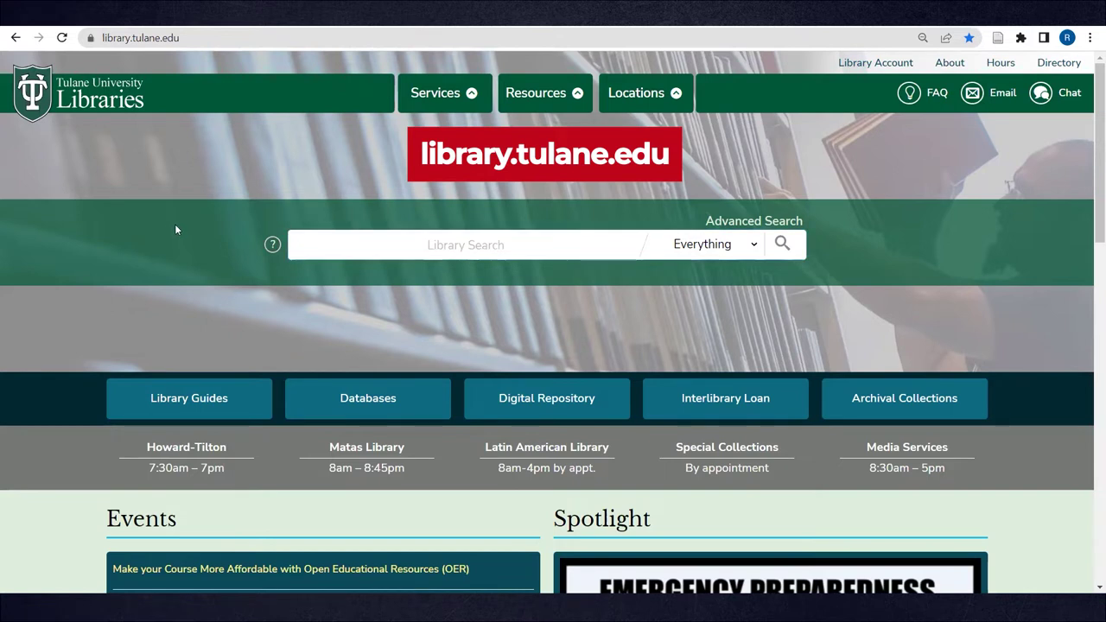
Open the help page about Library Search and read what the search includes
{"action": "left_click", "coordinate": [272, 245]}
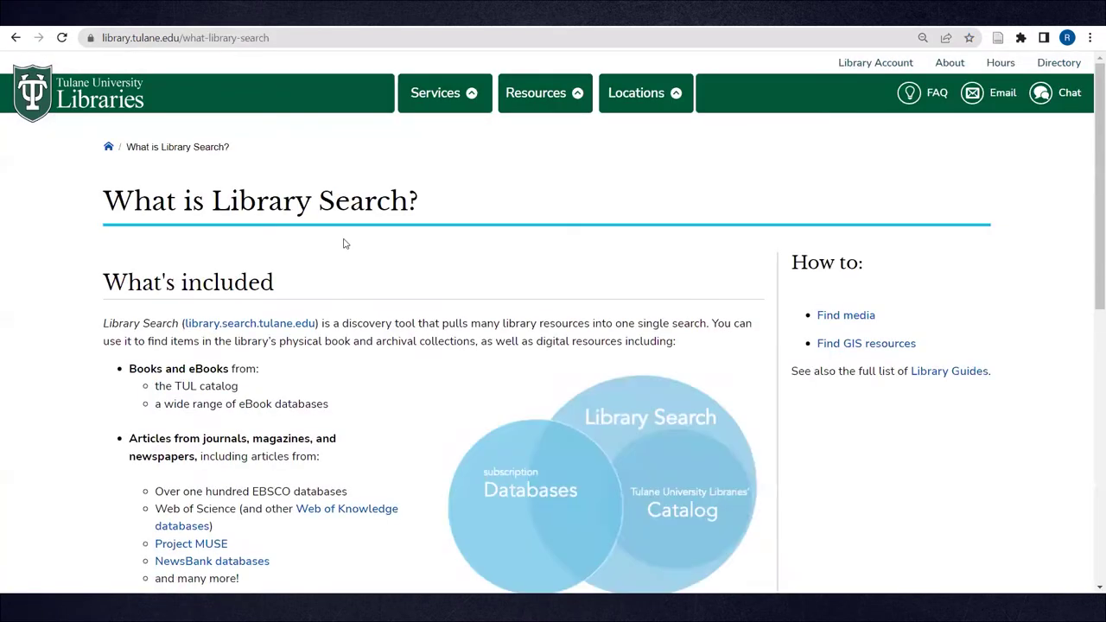
{"action": "scroll", "coordinate": [343, 242], "scroll_direction": "down", "scroll_amount": 2}
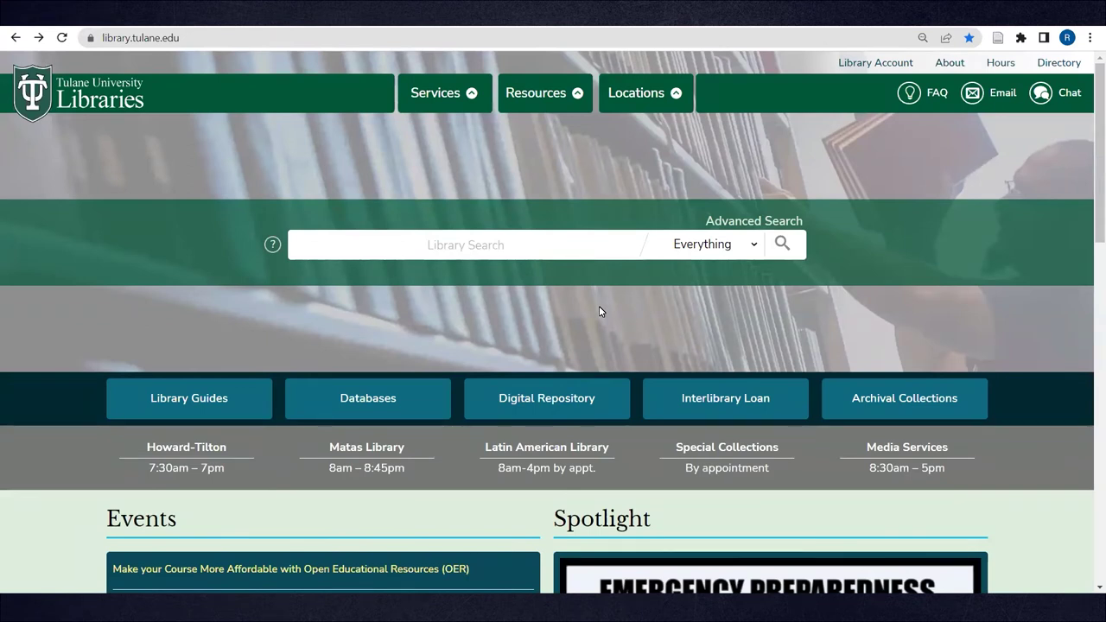
From the library home page, search Everything for "Black feminist movements dominican republic"
{"action": "left_click", "coordinate": [573, 248]}
{"action": "type", "text": "Black"}
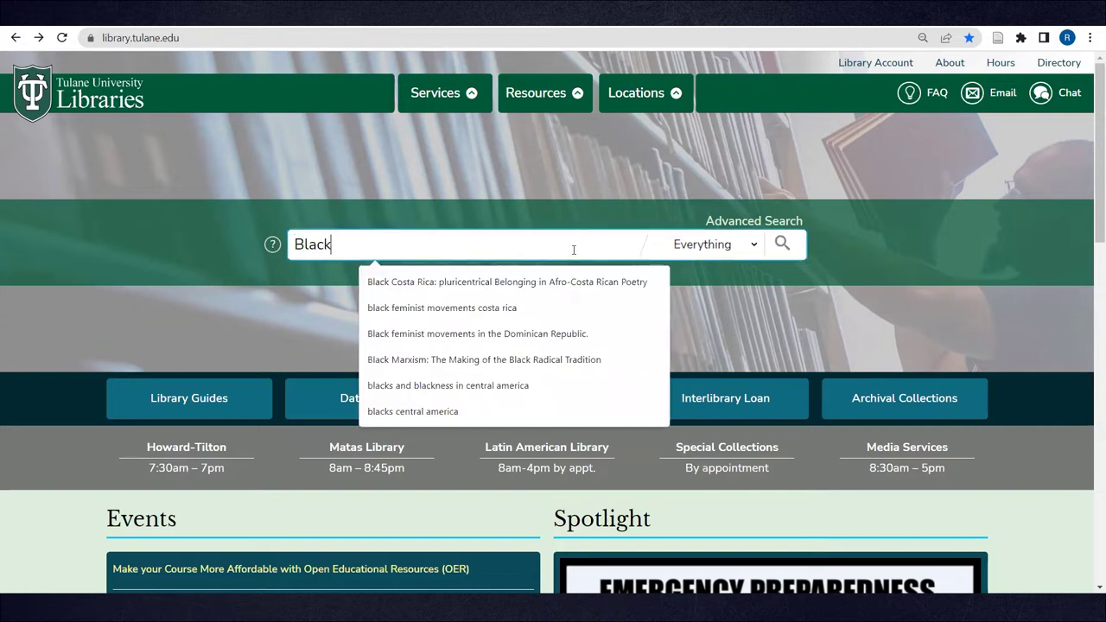
{"action": "type", "text": " feminist movements dominic"}
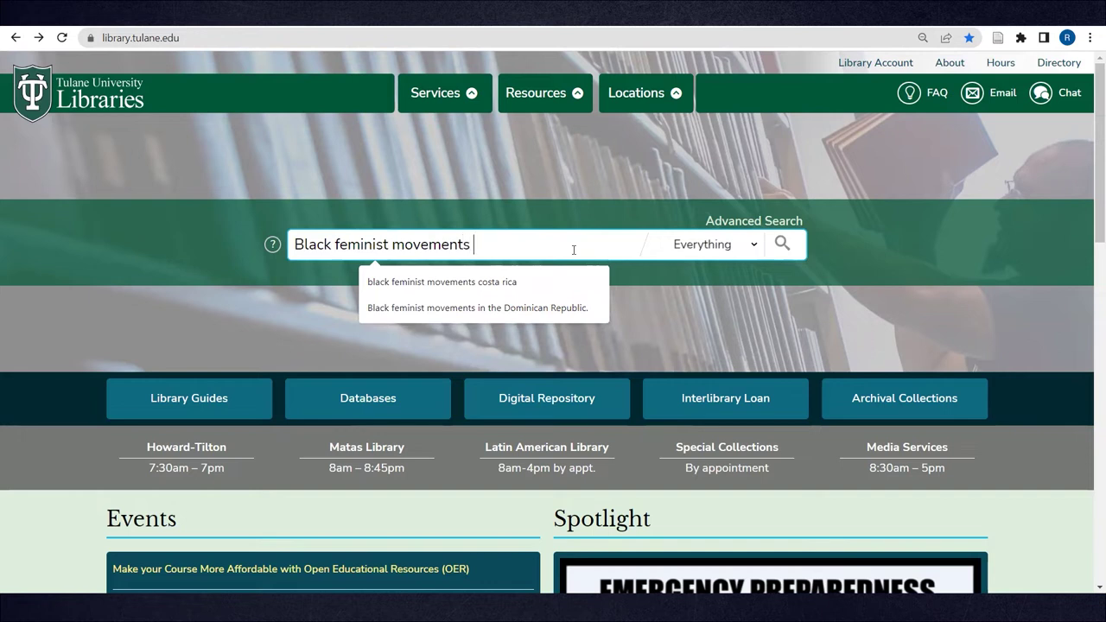
{"action": "type", "text": "an republic"}
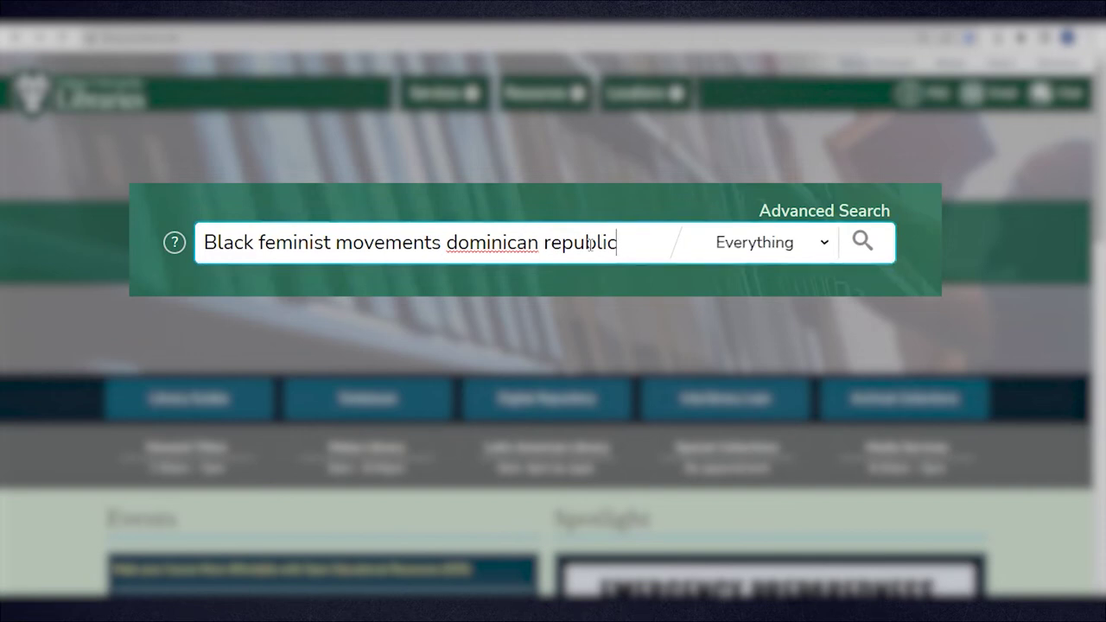
{"action": "left_click", "coordinate": [863, 242]}
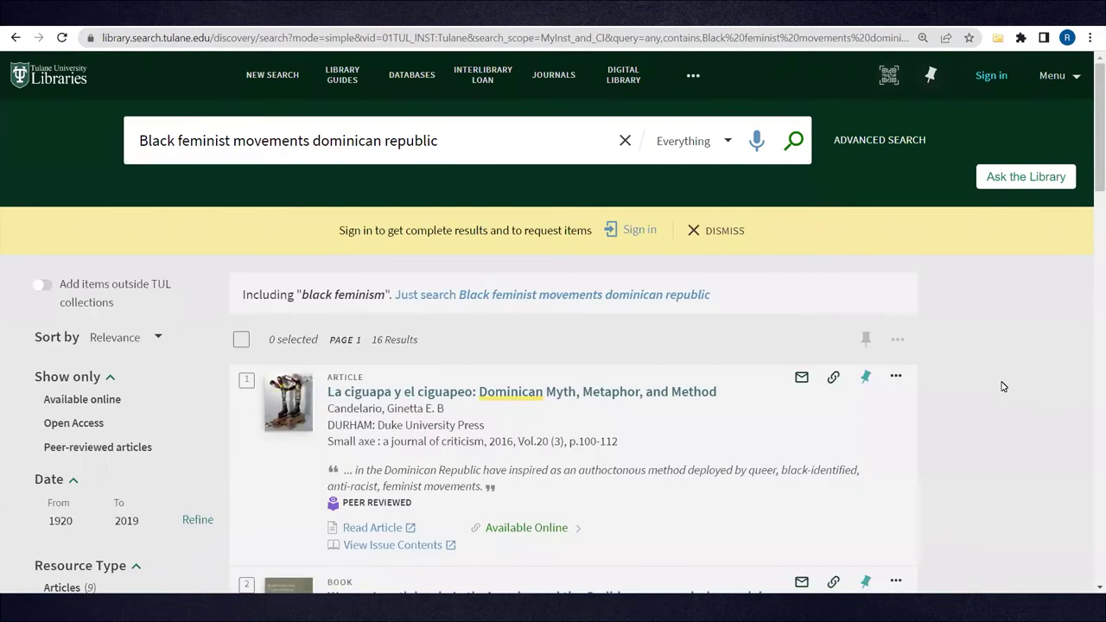
Look through the first page of results for the Black feminist movements search
{"action": "scroll", "coordinate": [1001, 389], "scroll_direction": "down", "scroll_amount": 5}
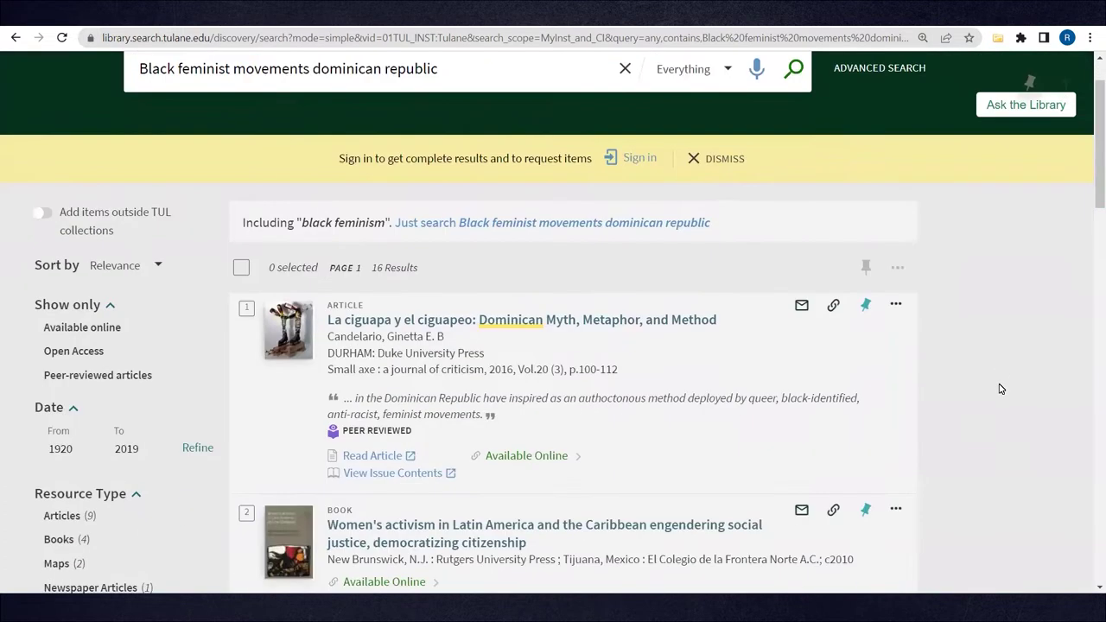
{"action": "scroll", "coordinate": [1000, 389], "scroll_direction": "down", "scroll_amount": 5}
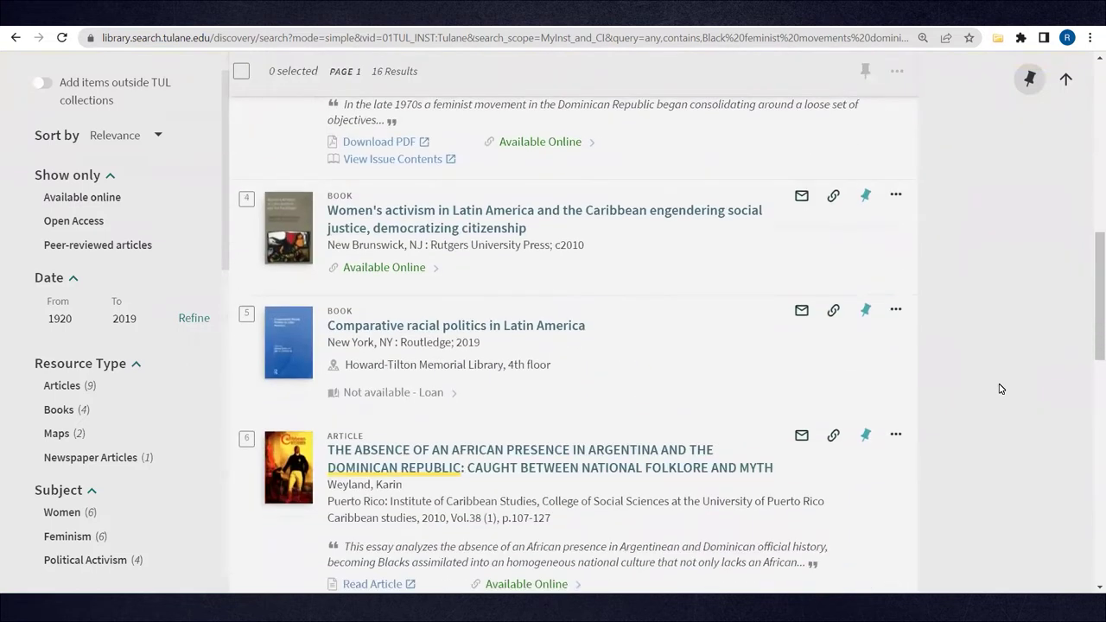
{"action": "scroll", "coordinate": [1000, 389], "scroll_direction": "down", "scroll_amount": 3}
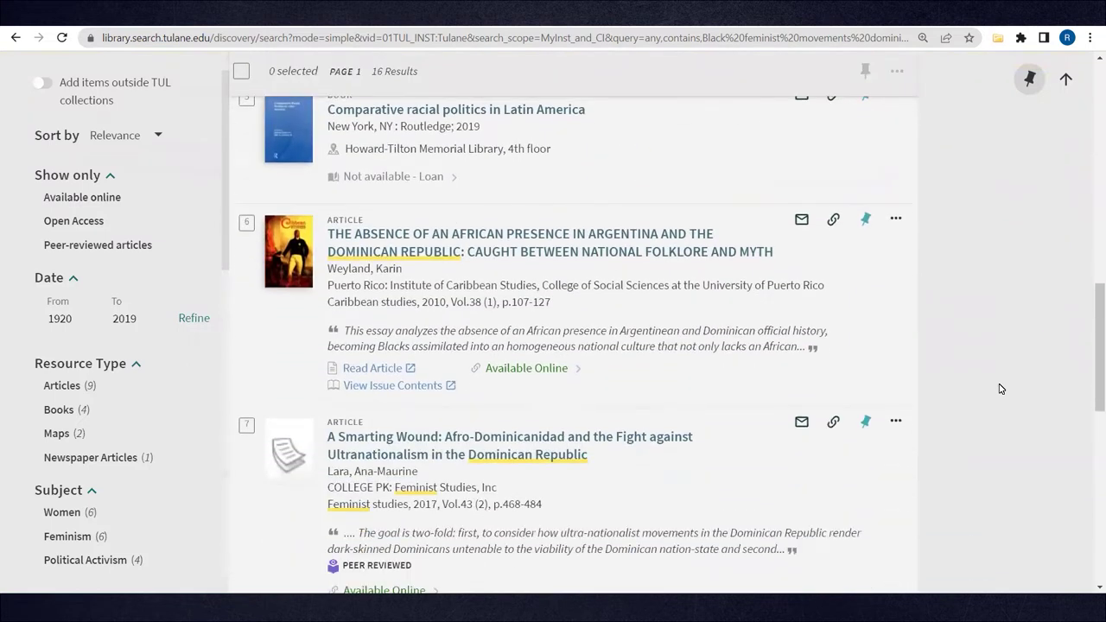
{"action": "scroll", "coordinate": [1000, 389], "scroll_direction": "down", "scroll_amount": 3}
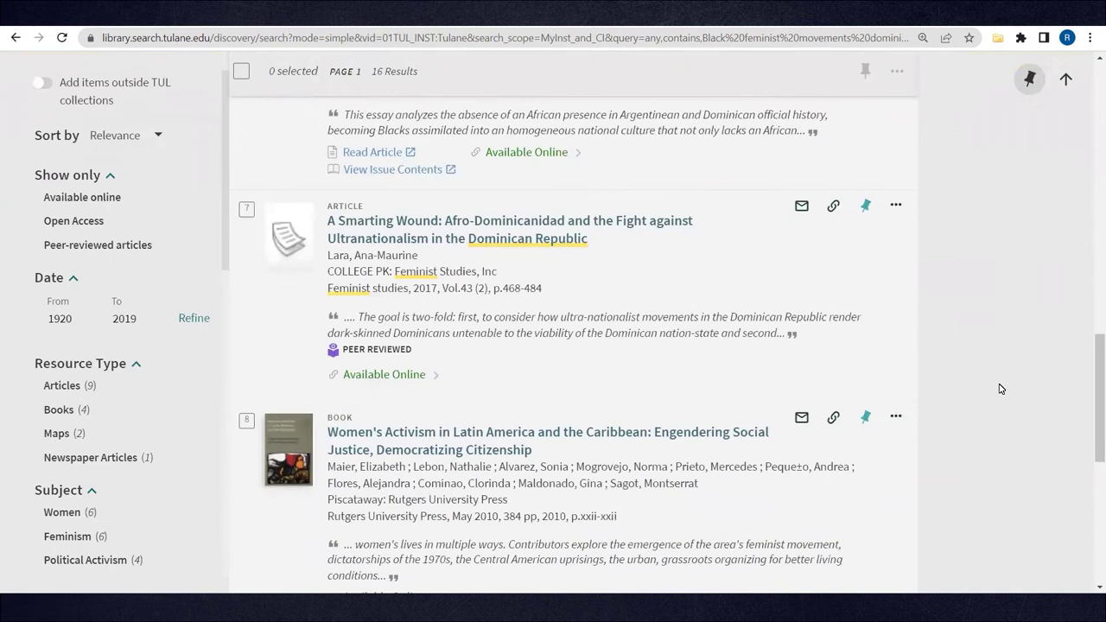
{"action": "scroll", "coordinate": [1000, 389], "scroll_direction": "down", "scroll_amount": 2}
{"action": "scroll", "coordinate": [1000, 389], "scroll_direction": "down", "scroll_amount": 5}
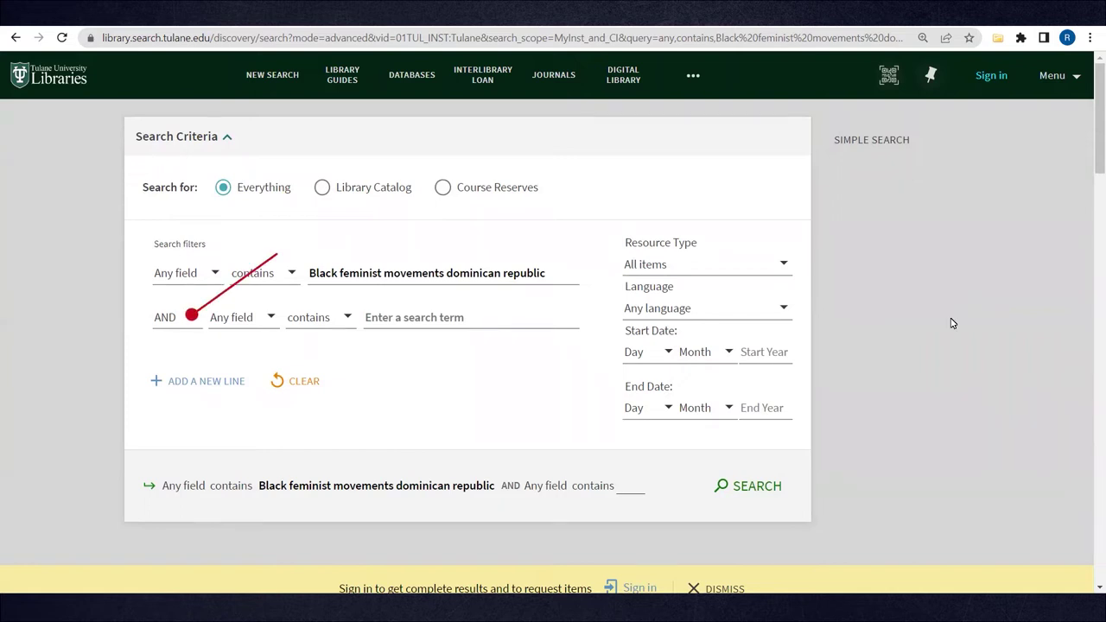
In the advanced search, view the Boolean operator choices and replace the first line's search term with (Black OR afro OR negr?)
{"action": "left_click", "coordinate": [178, 320]}
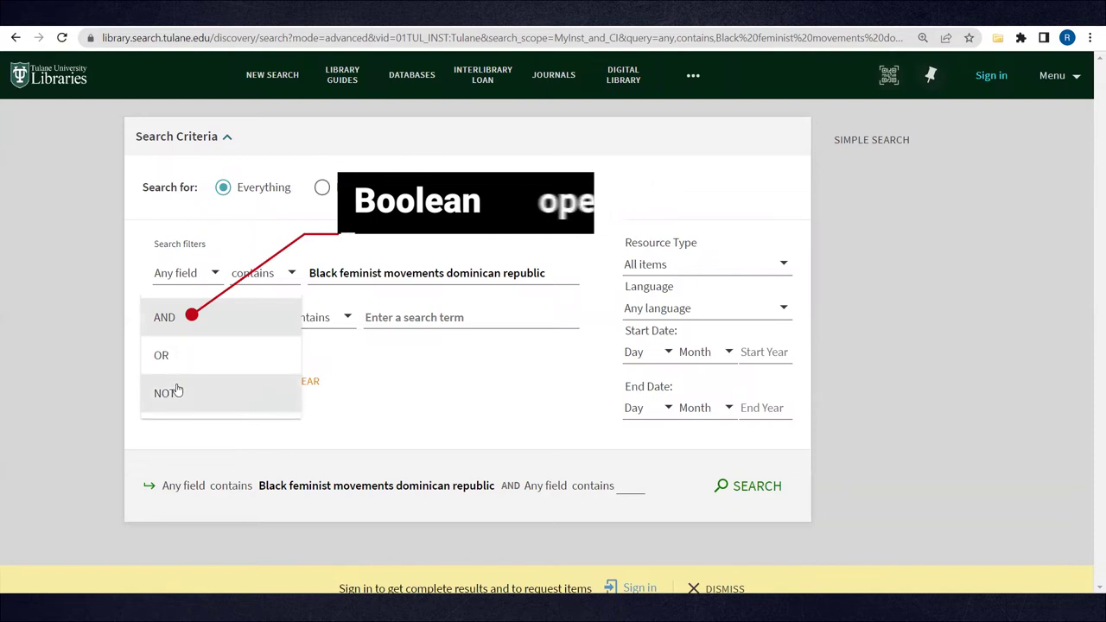
{"action": "left_click", "coordinate": [71, 389]}
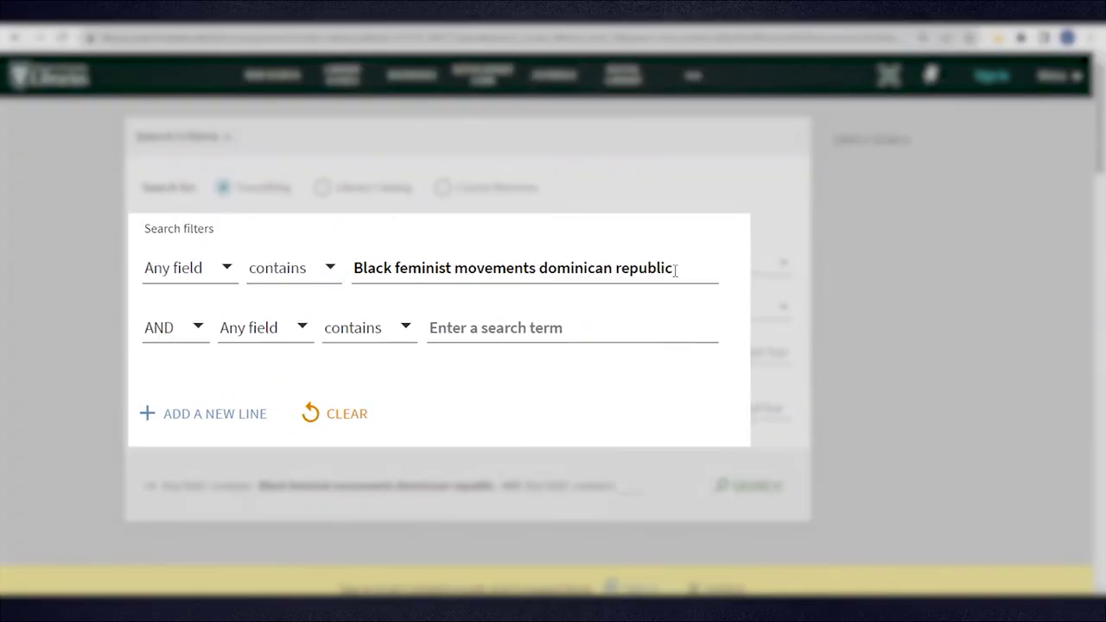
{"action": "left_click", "coordinate": [320, 274]}
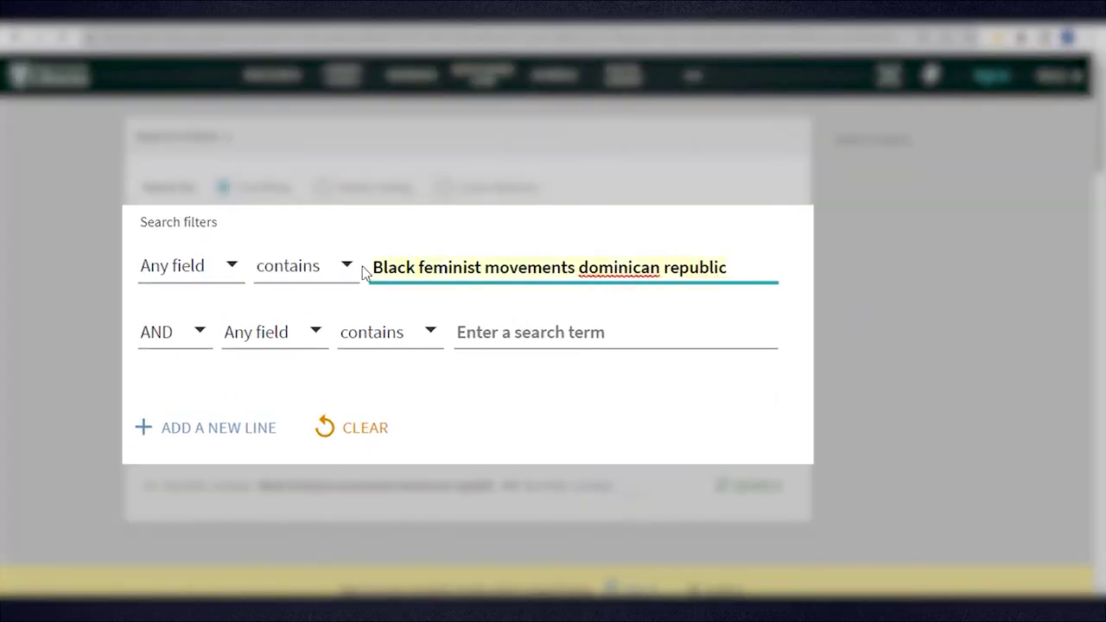
{"action": "type", "text": "("}
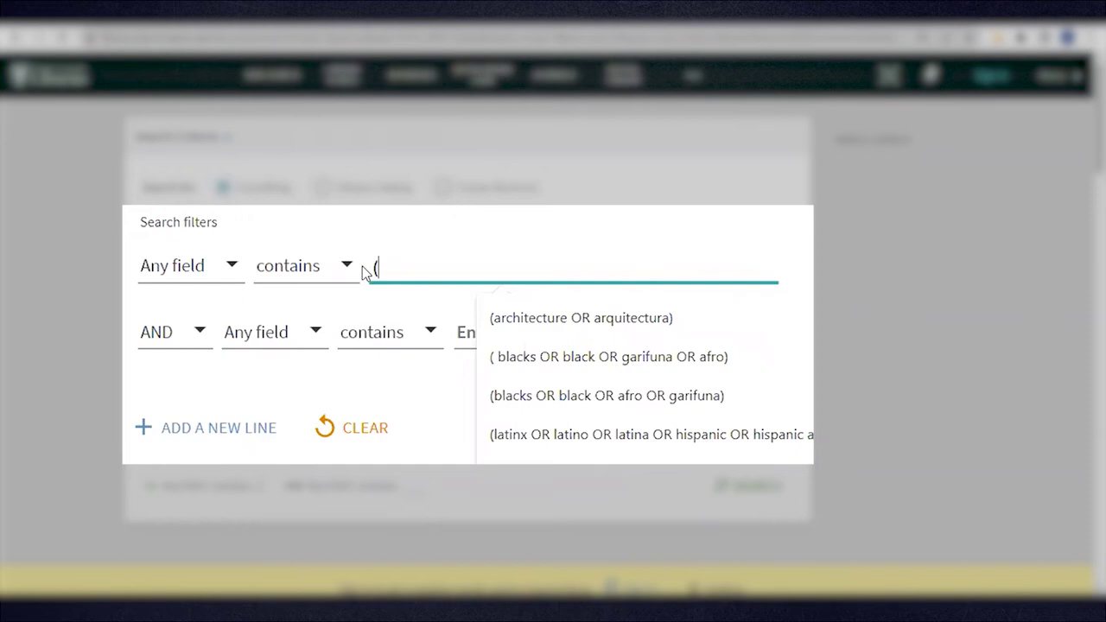
{"action": "type", "text": "Black OR"}
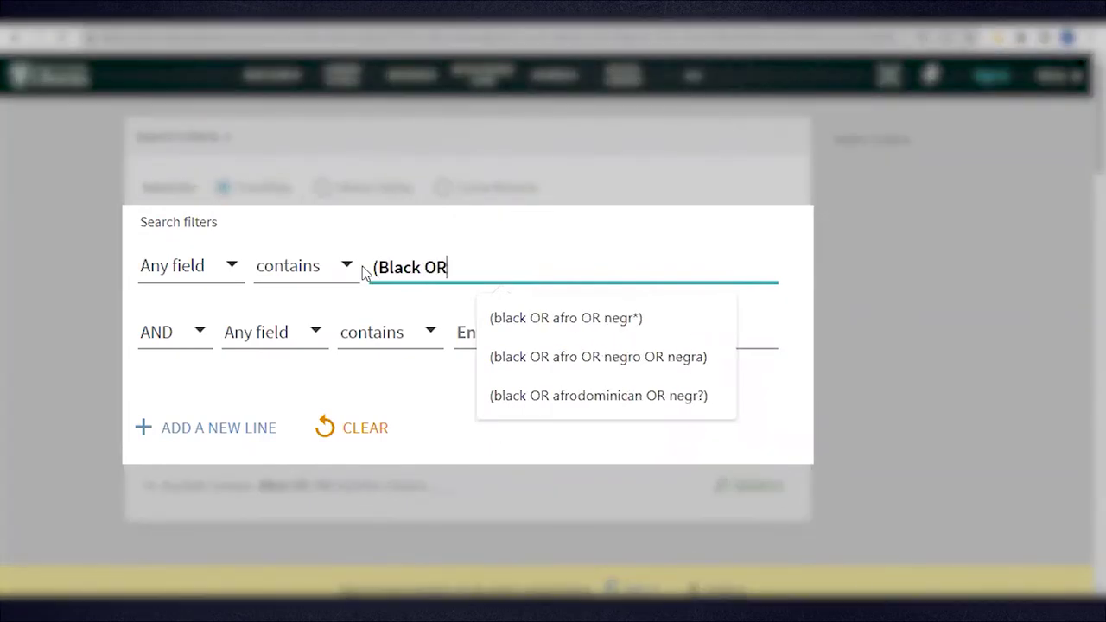
{"action": "type", "text": " afro OR n"}
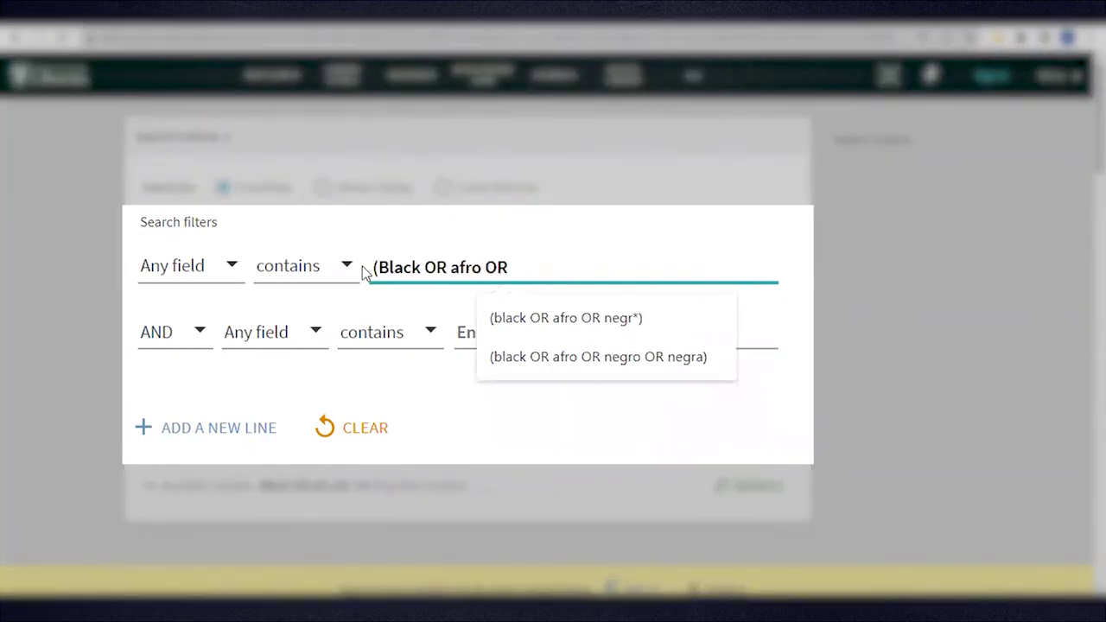
{"action": "type", "text": "egr?)"}
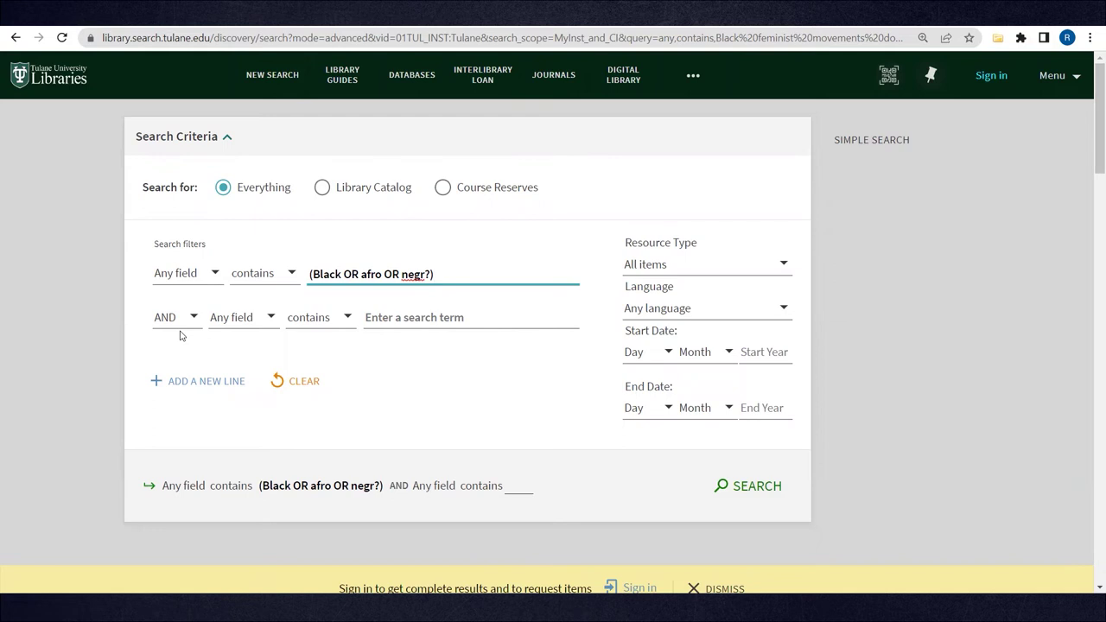
Enter feminis* as the search term of the second line, combined with AND
{"action": "left_click", "coordinate": [417, 319]}
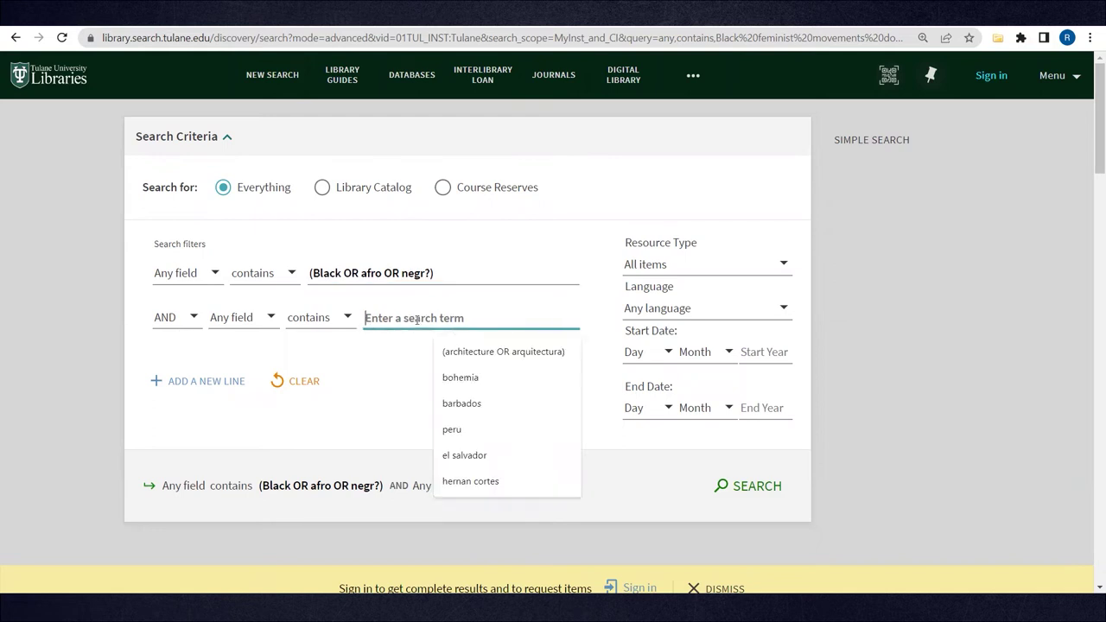
{"action": "type", "text": "femi"}
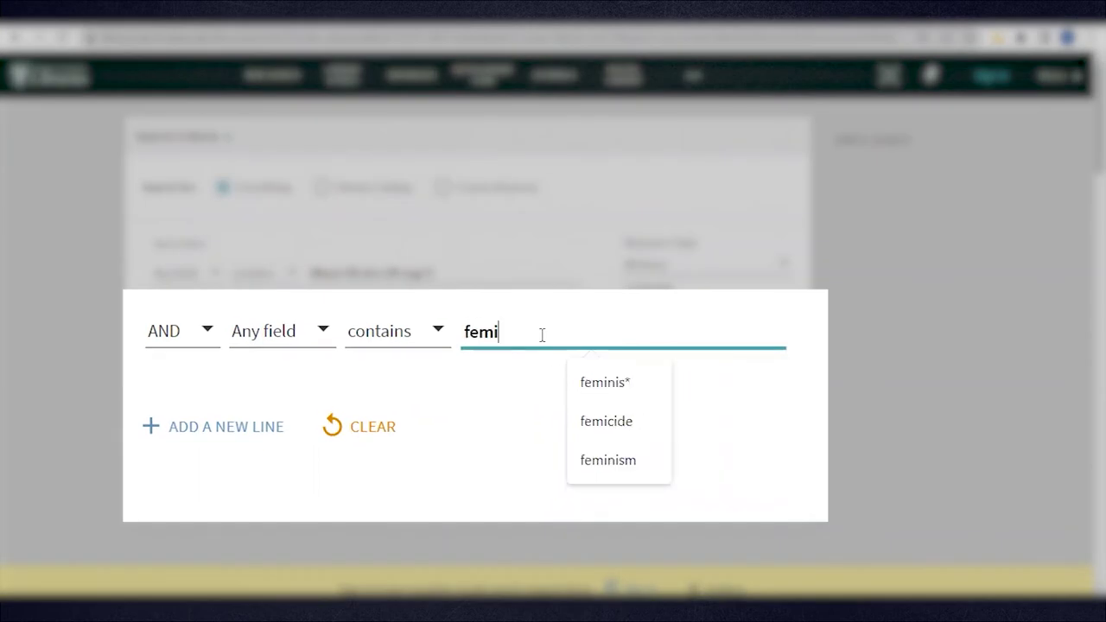
{"action": "type", "text": "nis*"}
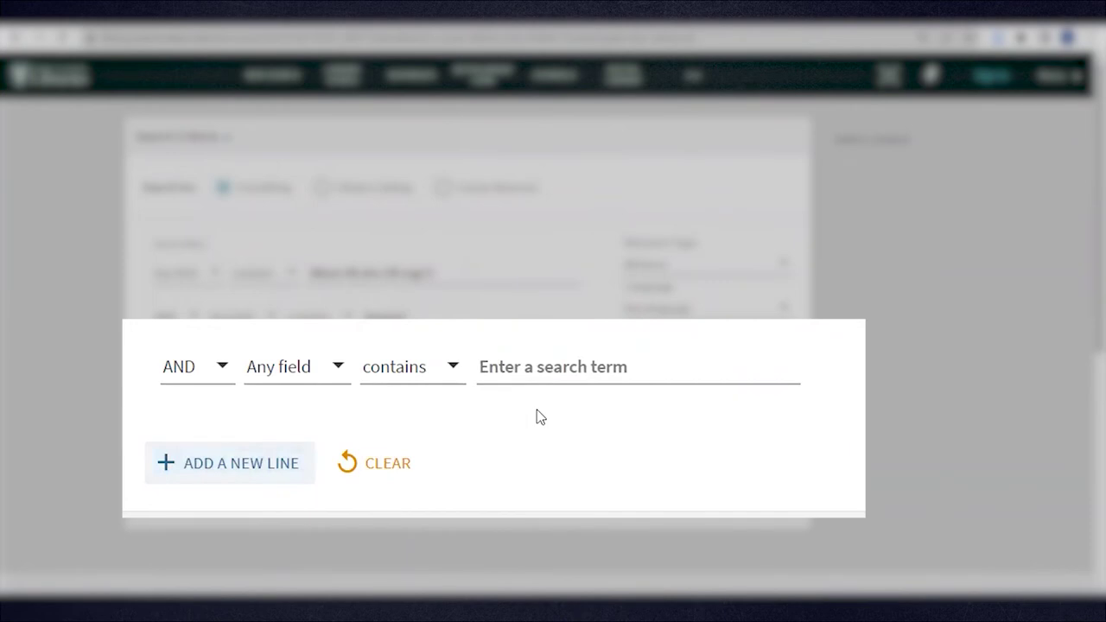
Enter ("dominican republic" OR "república dominicana") as the search term of a third line combined with AND
{"action": "left_click", "coordinate": [555, 360]}
{"action": "type", "text": "("}
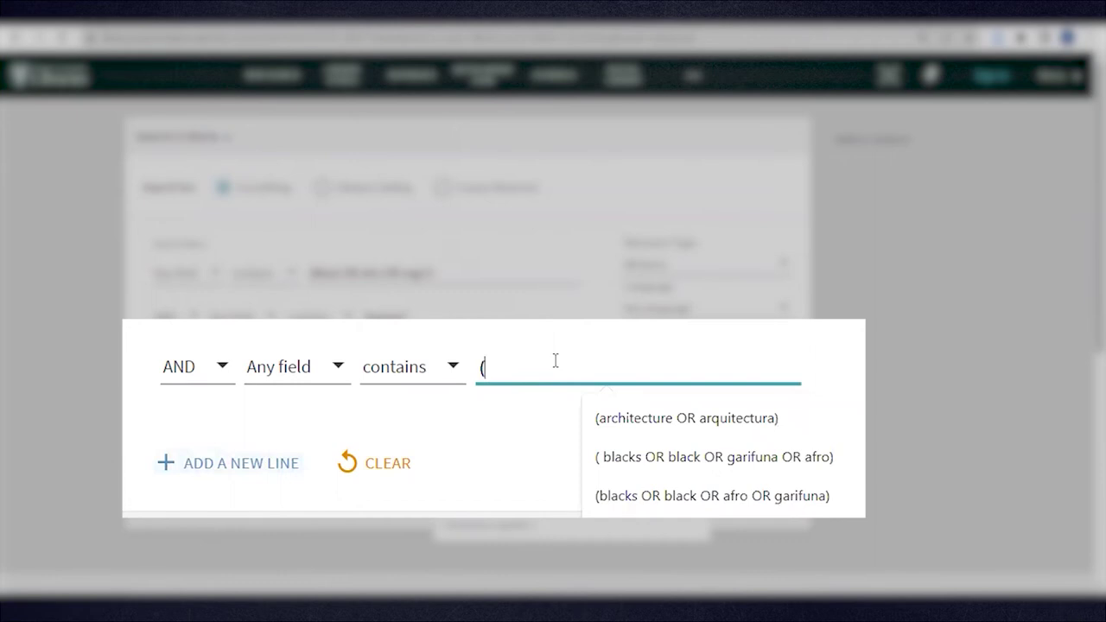
{"action": "type", "text": "\"d"}
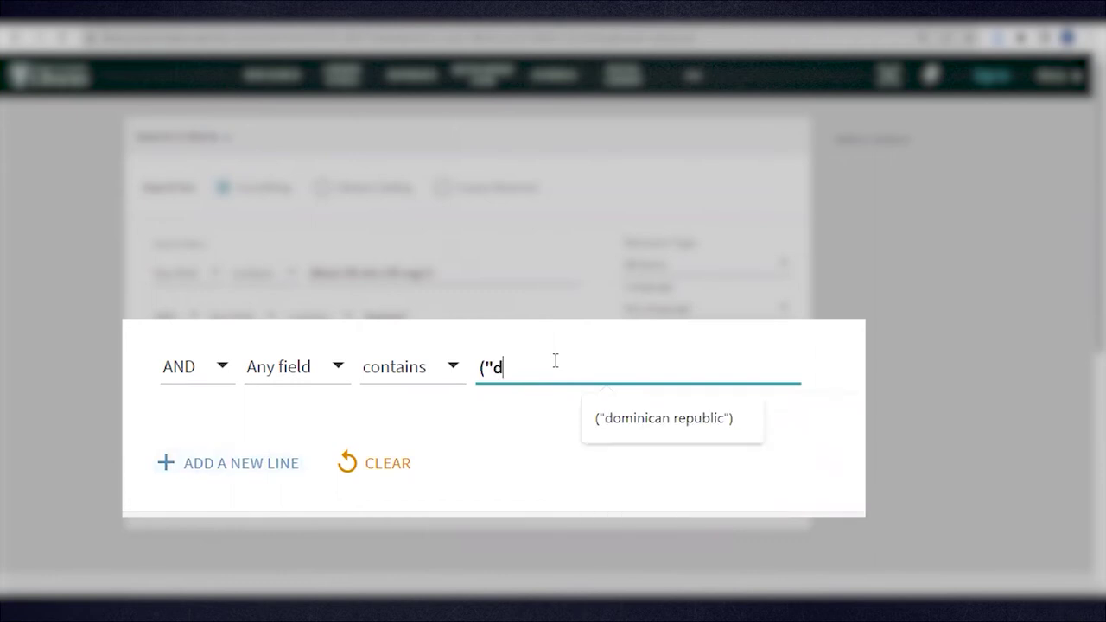
{"action": "type", "text": "ominican republic\""}
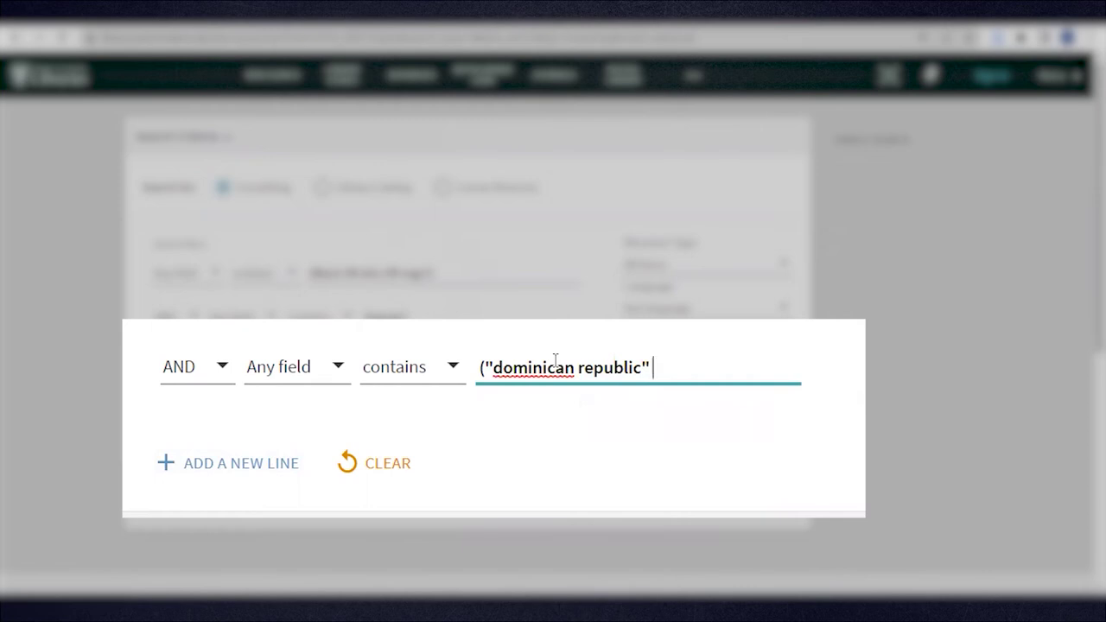
{"action": "type", "text": " OR \"república domi"}
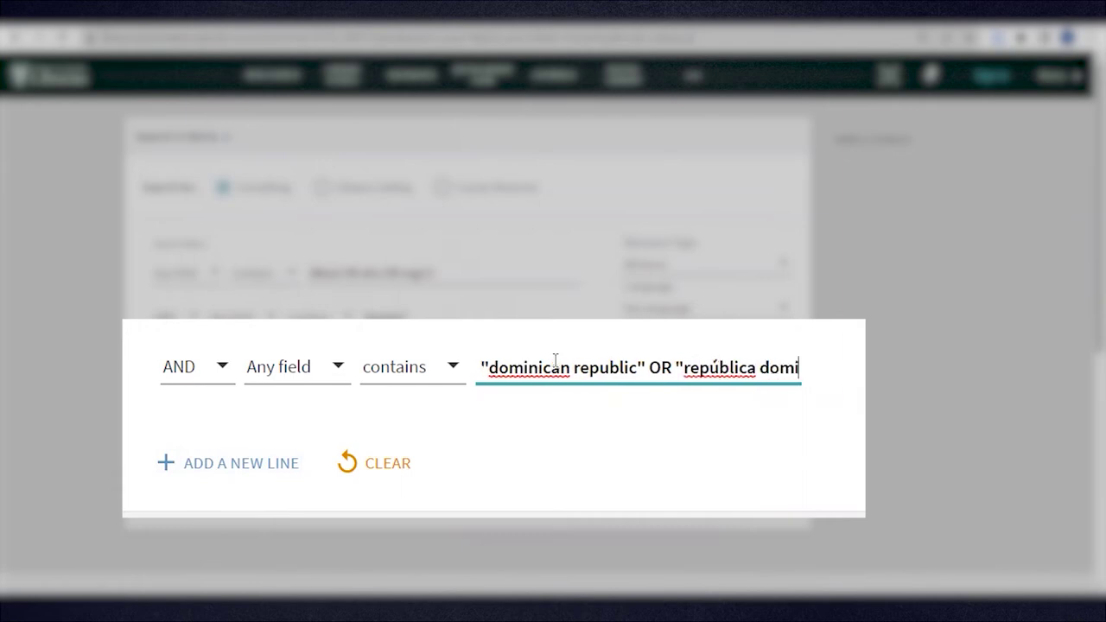
{"action": "type", "text": "nicana\""}
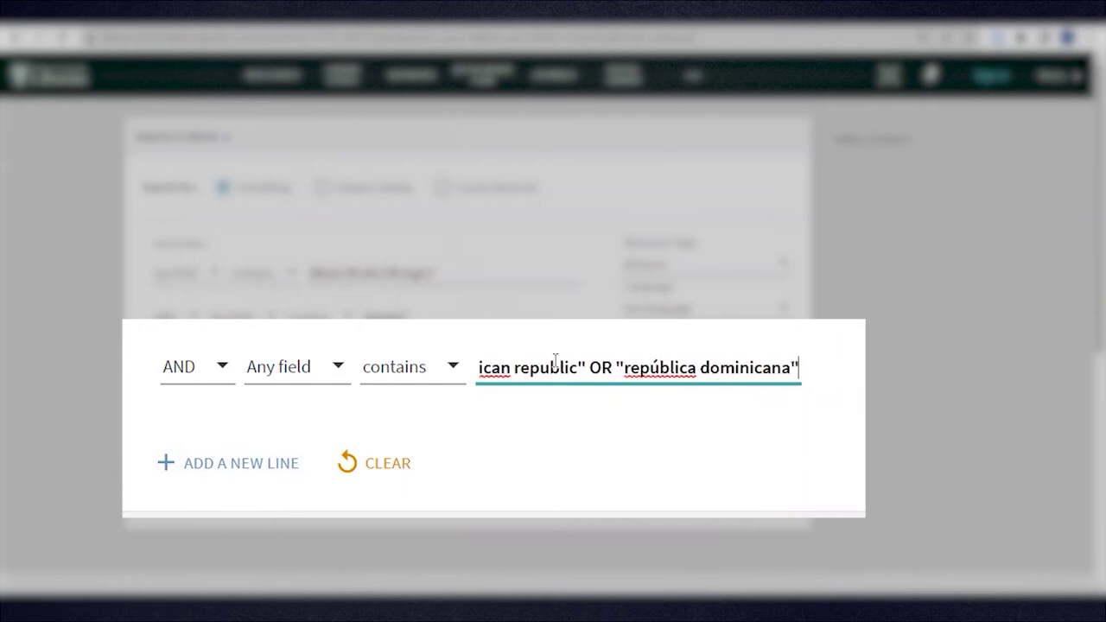
{"action": "type", "text": ")"}
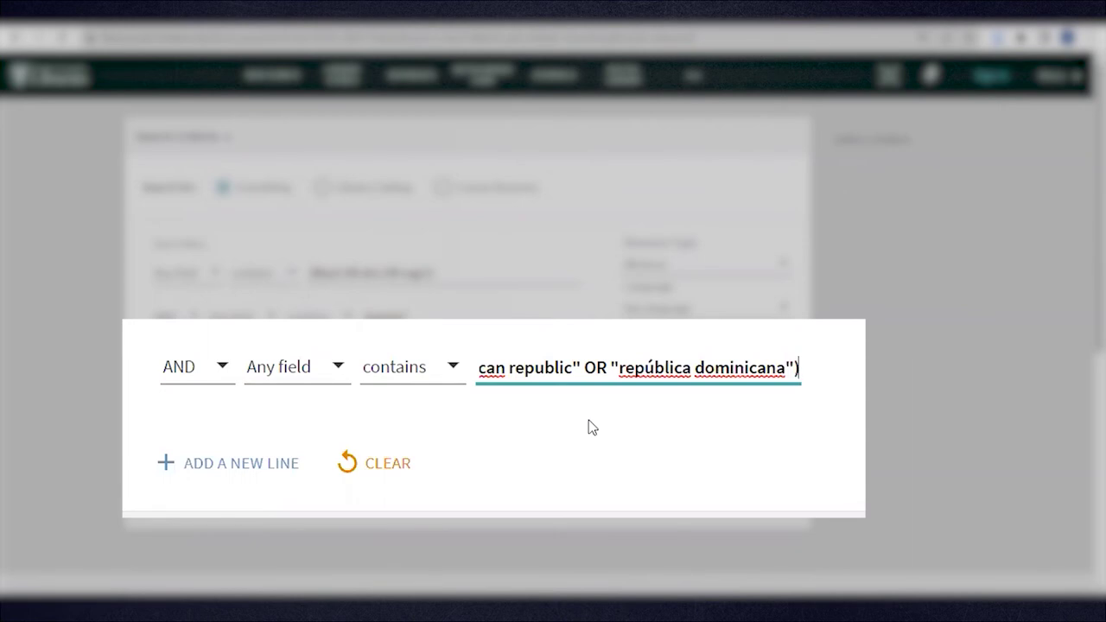
Replace the accented ú in the third line so the phrase reads "republica dominicana", keeping the closing parenthesis
{"action": "left_click", "coordinate": [650, 368]}
{"action": "key", "text": "Delete"}
{"action": "type", "text": "u"}
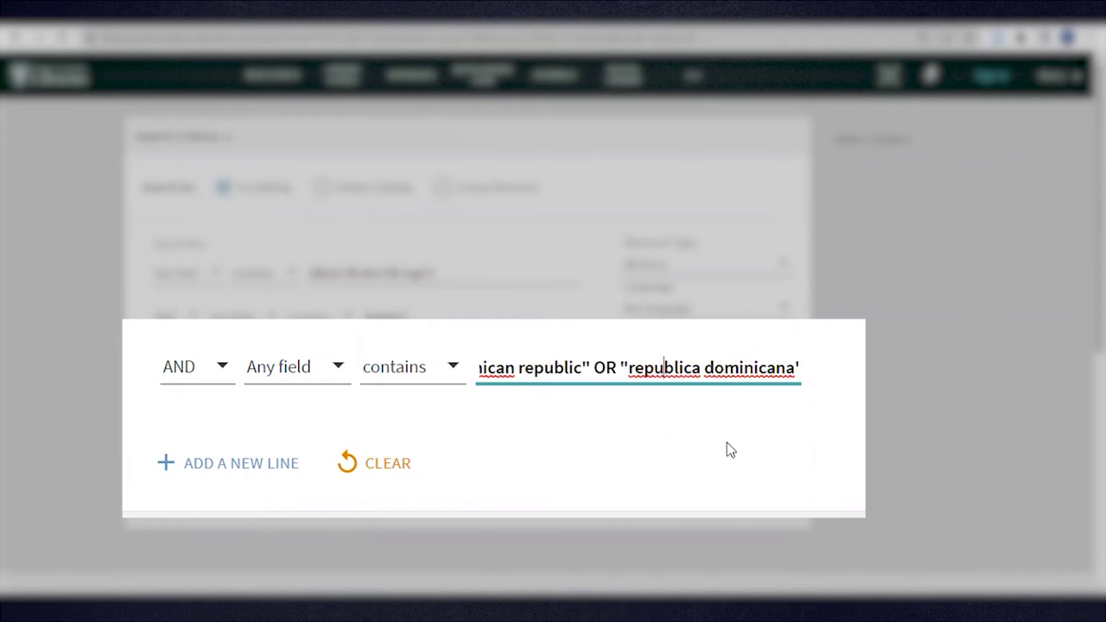
{"action": "left_click", "coordinate": [795, 362]}
{"action": "type", "text": ")"}
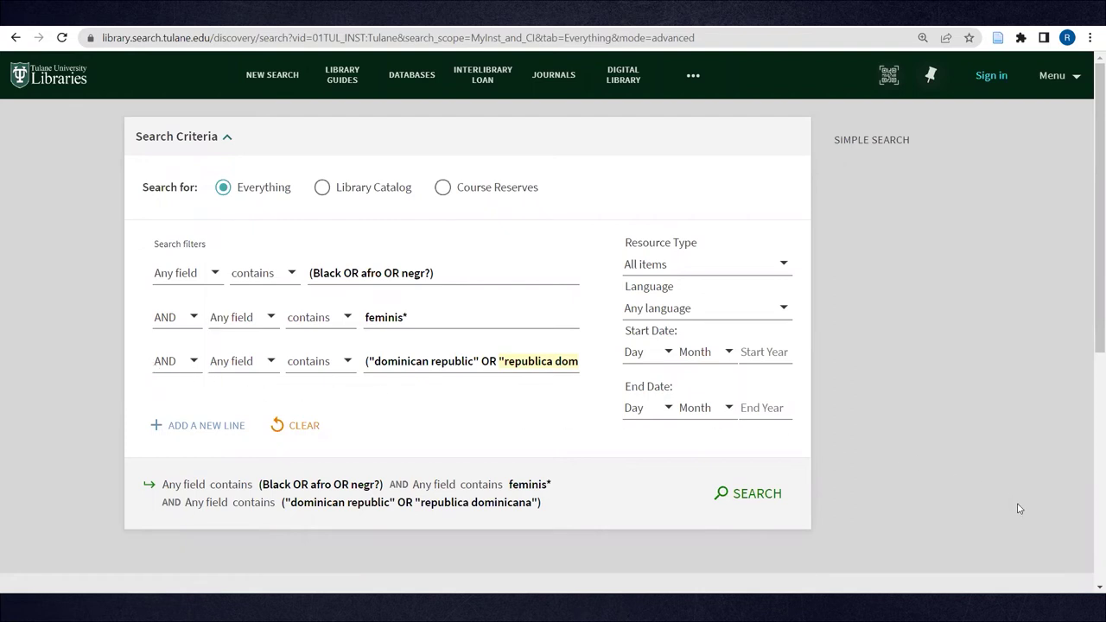
Run the three-line advanced search and look through its results
{"action": "left_click", "coordinate": [759, 500]}
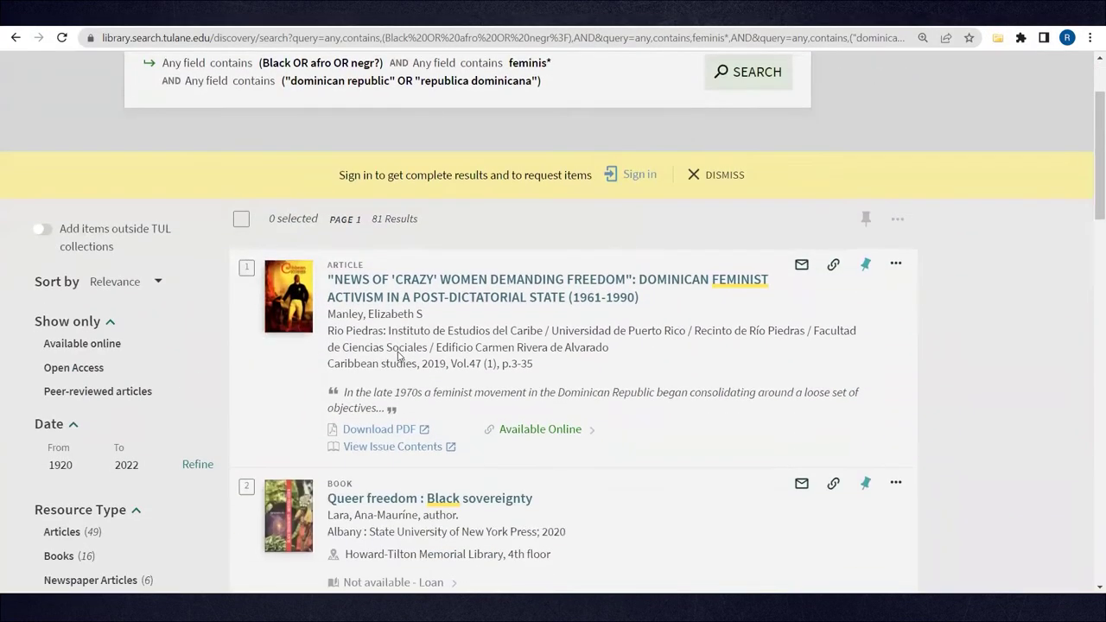
{"action": "scroll", "coordinate": [399, 350], "scroll_direction": "down", "scroll_amount": 4}
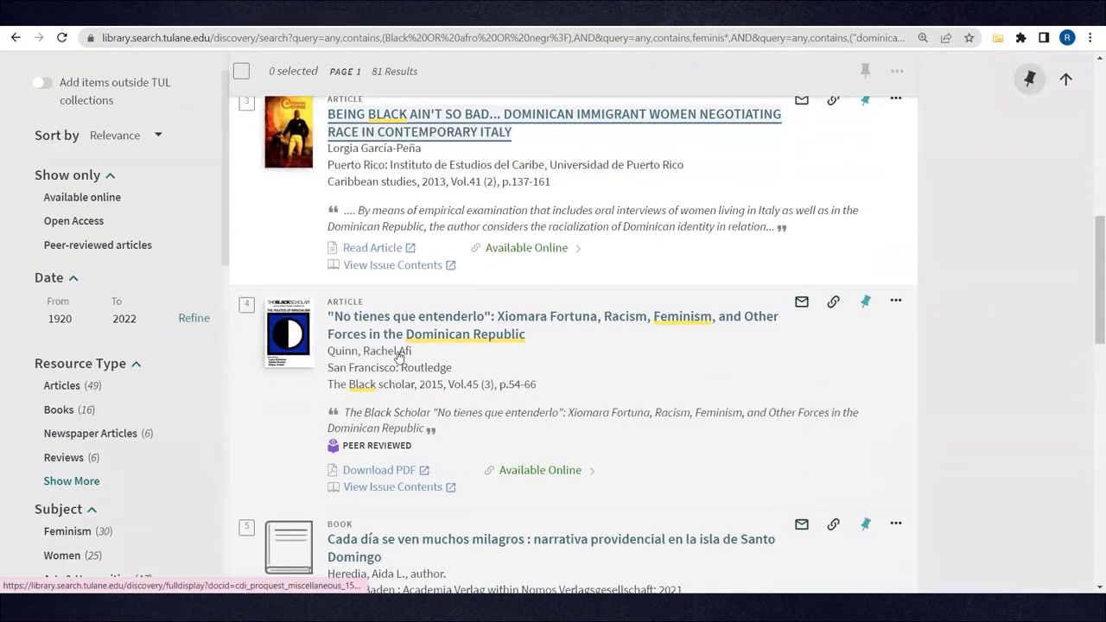
{"action": "scroll", "coordinate": [399, 351], "scroll_direction": "down", "scroll_amount": 7}
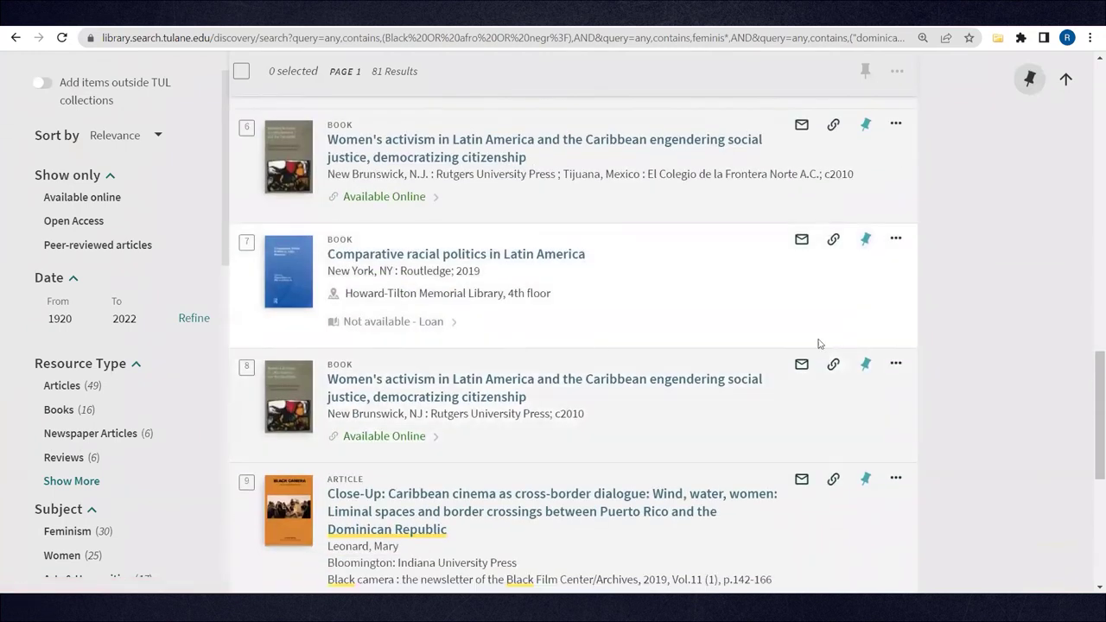
{"action": "scroll", "coordinate": [970, 342], "scroll_direction": "down", "scroll_amount": 2}
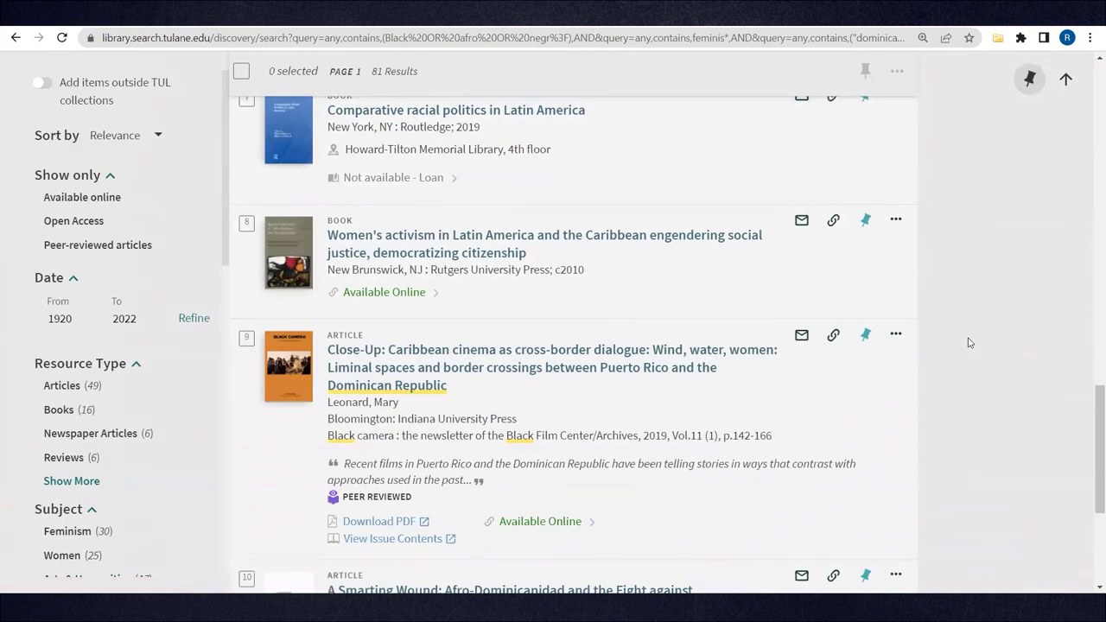
{"action": "scroll", "coordinate": [970, 342], "scroll_direction": "up", "scroll_amount": 15}
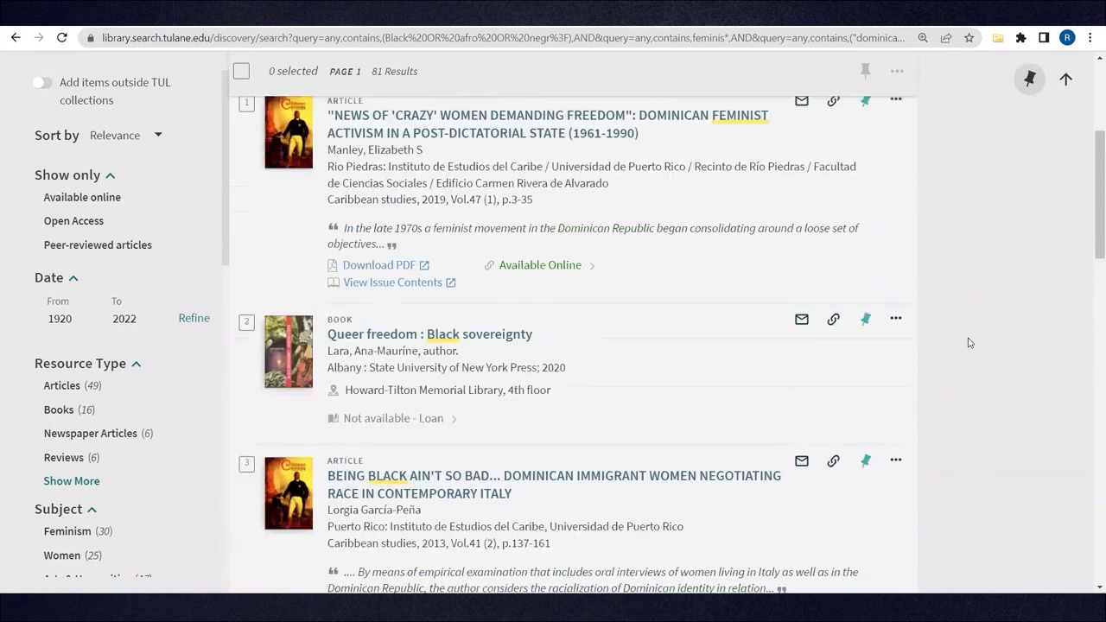
{"action": "scroll", "coordinate": [969, 342], "scroll_direction": "up", "scroll_amount": 3}
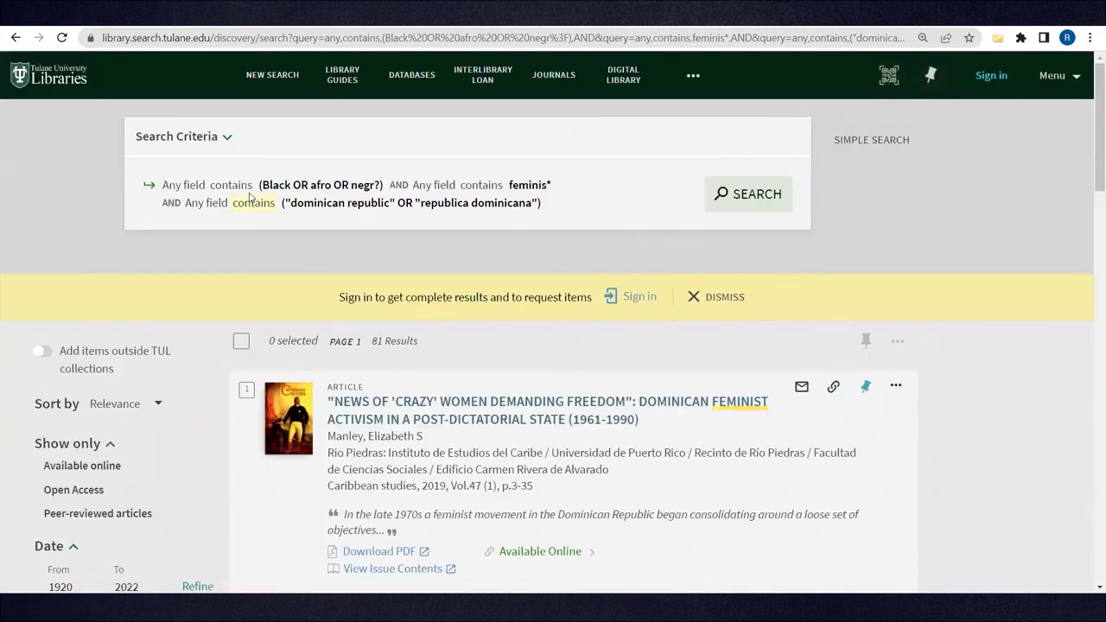
Remove the (Black OR afro OR negr?) term from the search criteria, rerun the advanced search and look through its results
{"action": "left_click", "coordinate": [224, 136]}
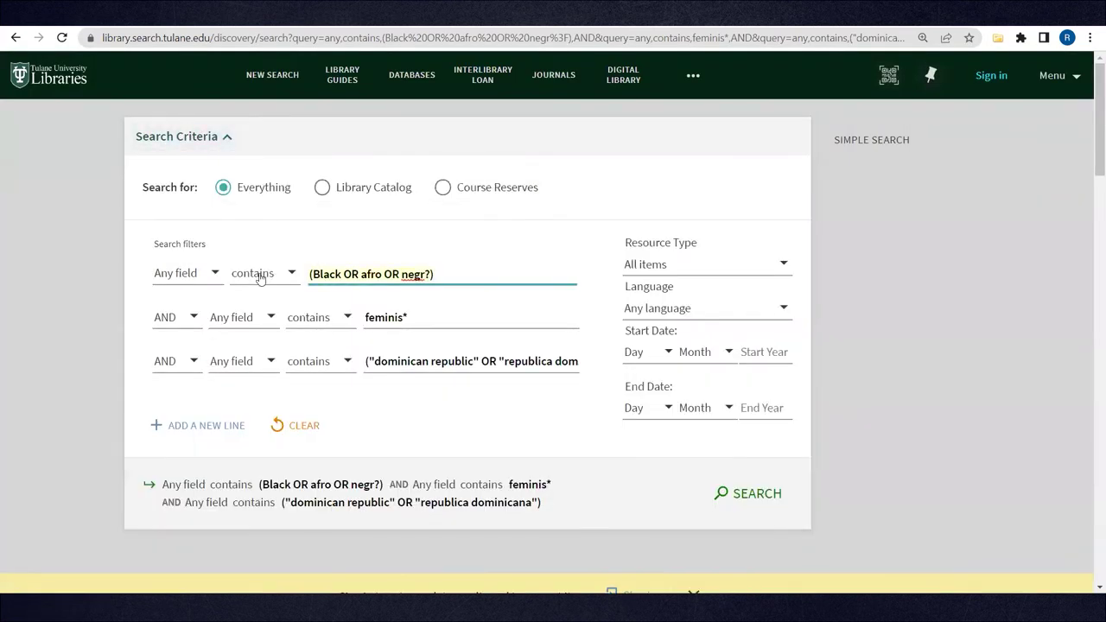
{"action": "key", "text": "BackSpace"}
{"action": "left_click", "coordinate": [735, 495]}
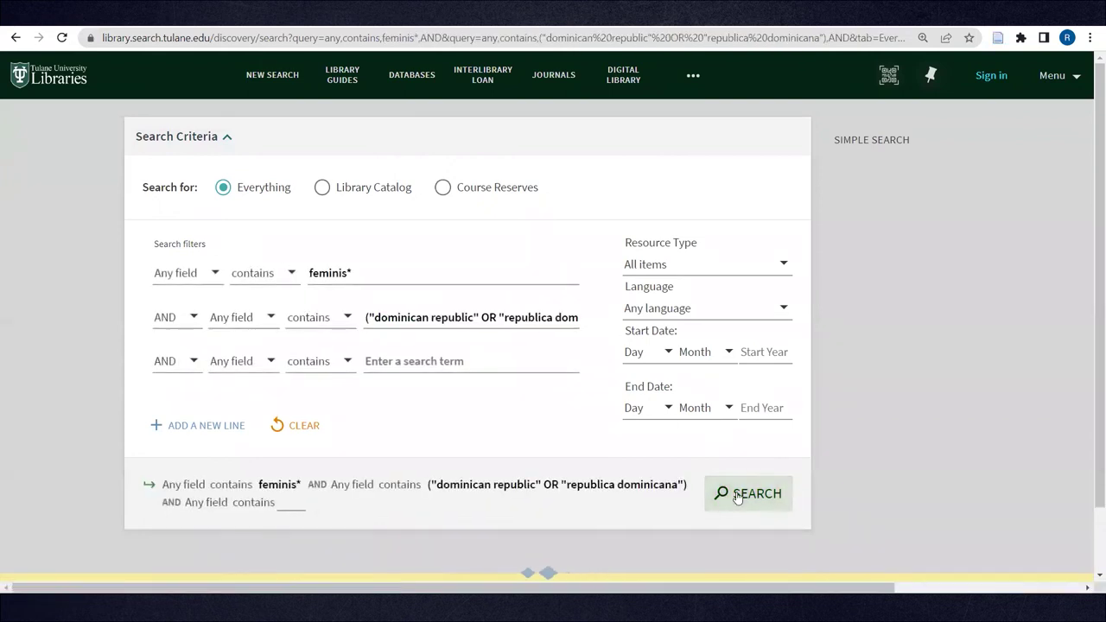
{"action": "scroll", "coordinate": [926, 421], "scroll_direction": "down", "scroll_amount": 2}
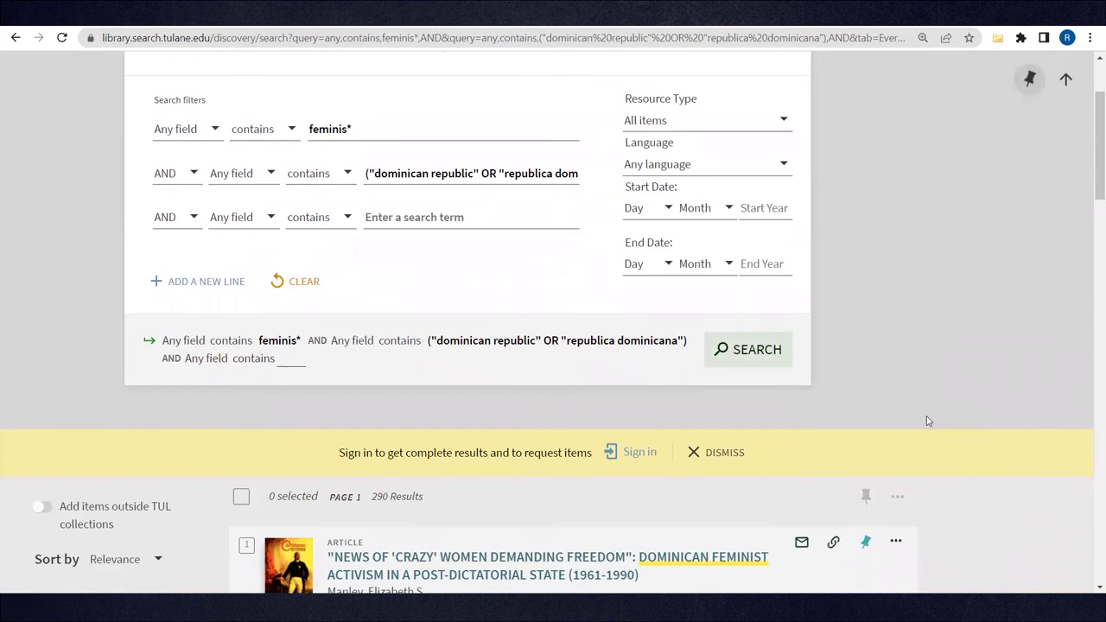
{"action": "scroll", "coordinate": [927, 421], "scroll_direction": "down", "scroll_amount": 1}
{"action": "scroll", "coordinate": [928, 421], "scroll_direction": "down", "scroll_amount": 3}
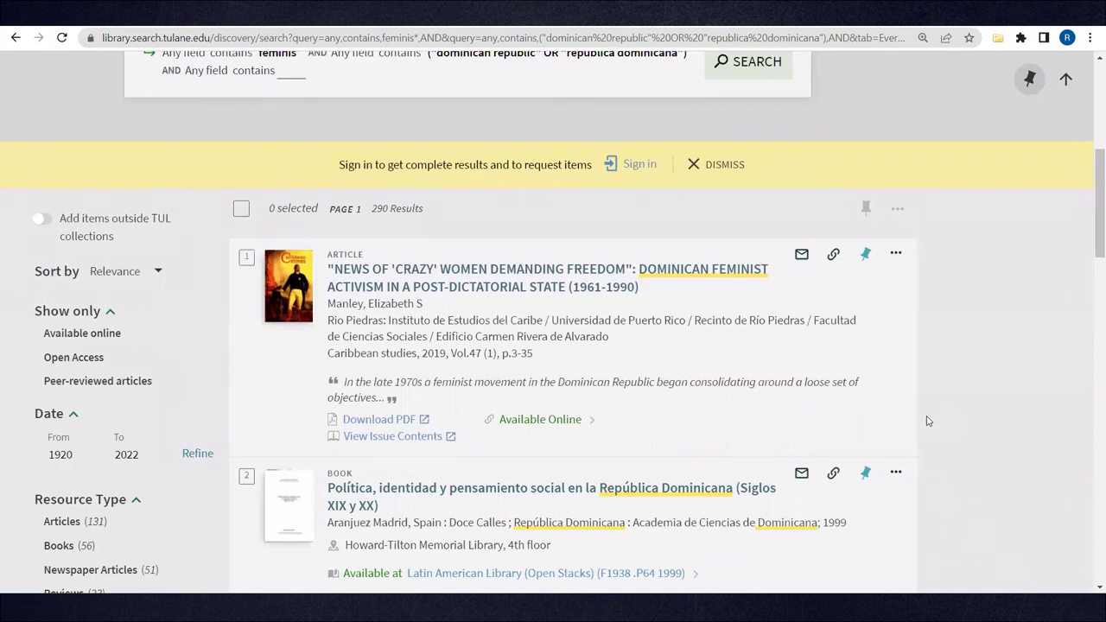
{"action": "scroll", "coordinate": [928, 421], "scroll_direction": "down", "scroll_amount": 3}
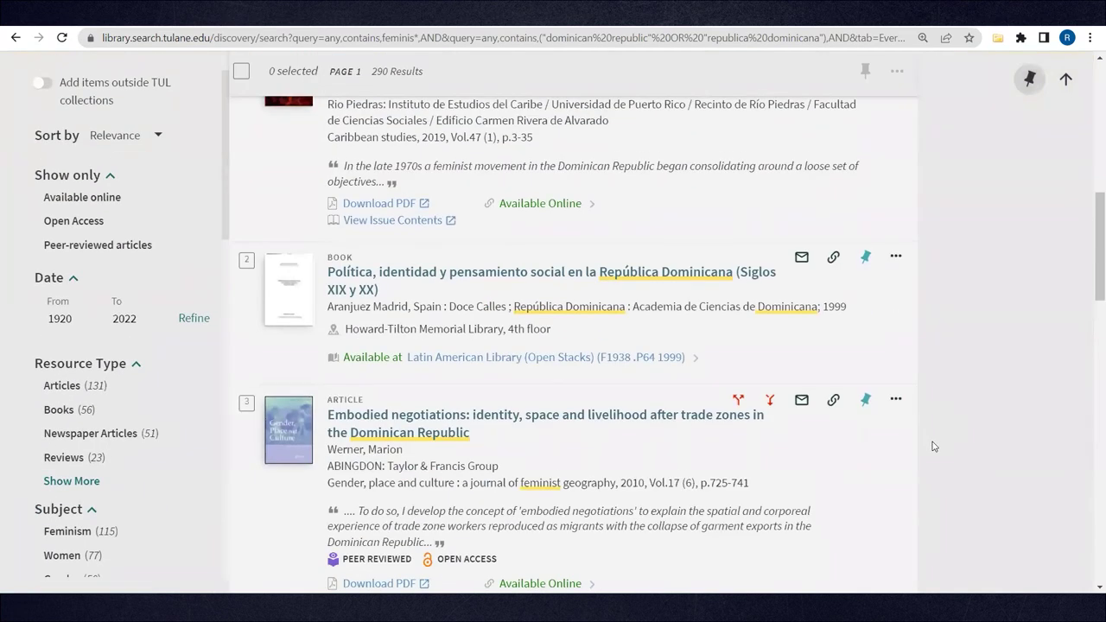
Filter the results by resource type to Articles, Books, Conference Proceedings, Book Chapters, Dissertations and Reference Entries
{"action": "scroll", "coordinate": [932, 446], "scroll_direction": "up", "scroll_amount": 2}
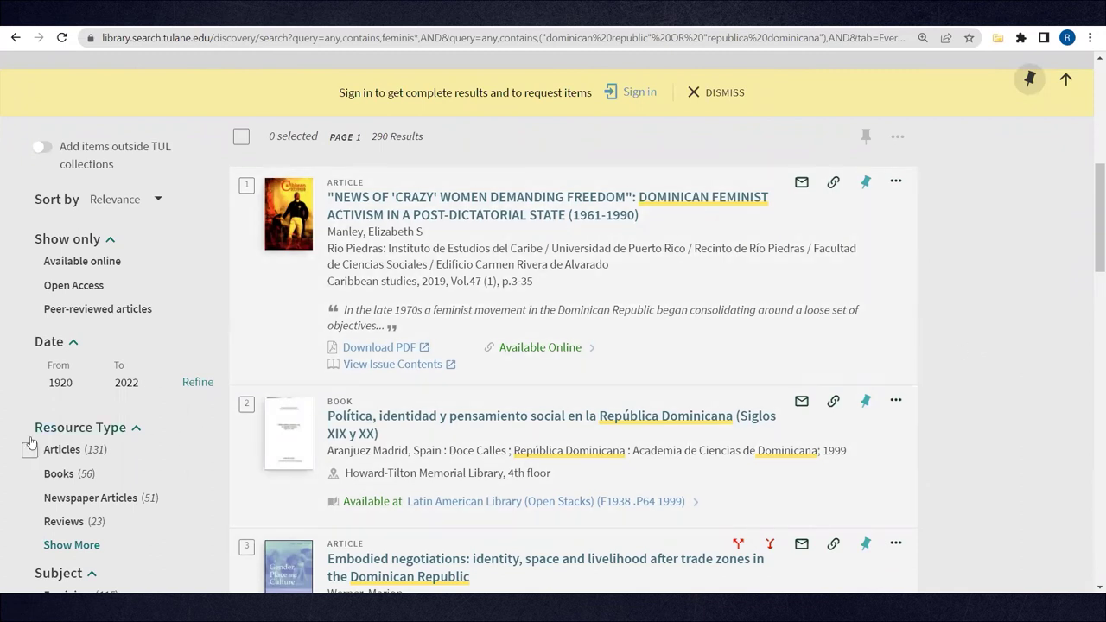
{"action": "scroll", "coordinate": [26, 429], "scroll_direction": "down", "scroll_amount": 2}
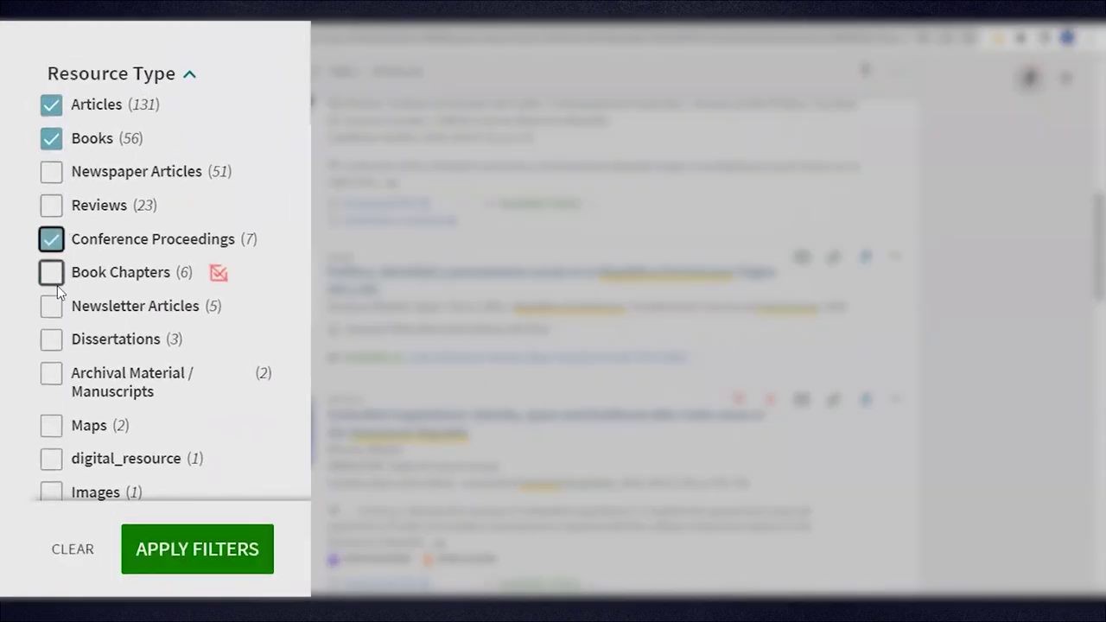
{"action": "left_click", "coordinate": [52, 273]}
{"action": "scroll", "coordinate": [63, 289], "scroll_direction": "down", "scroll_amount": 1}
{"action": "left_click", "coordinate": [51, 242]}
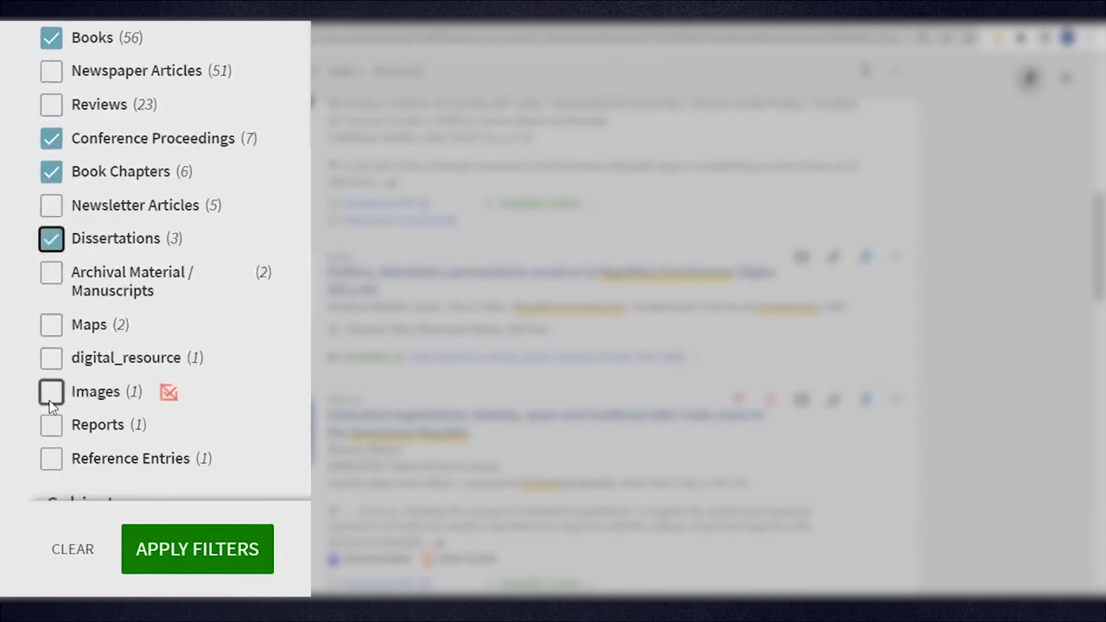
{"action": "scroll", "coordinate": [49, 394], "scroll_direction": "down", "scroll_amount": 1}
{"action": "left_click", "coordinate": [52, 358]}
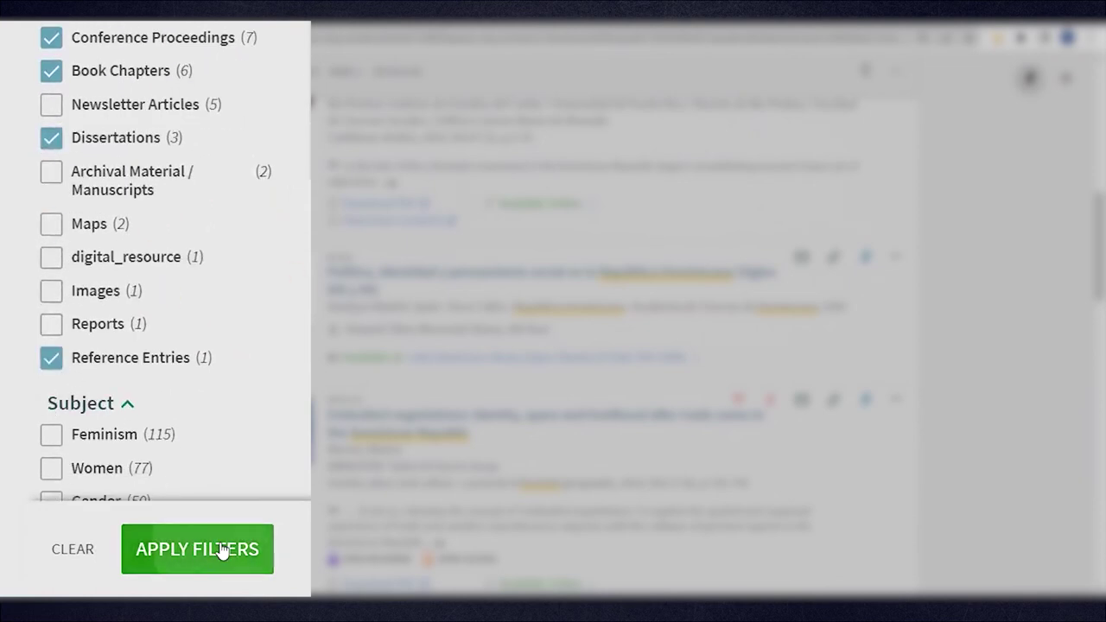
{"action": "left_click", "coordinate": [222, 548]}
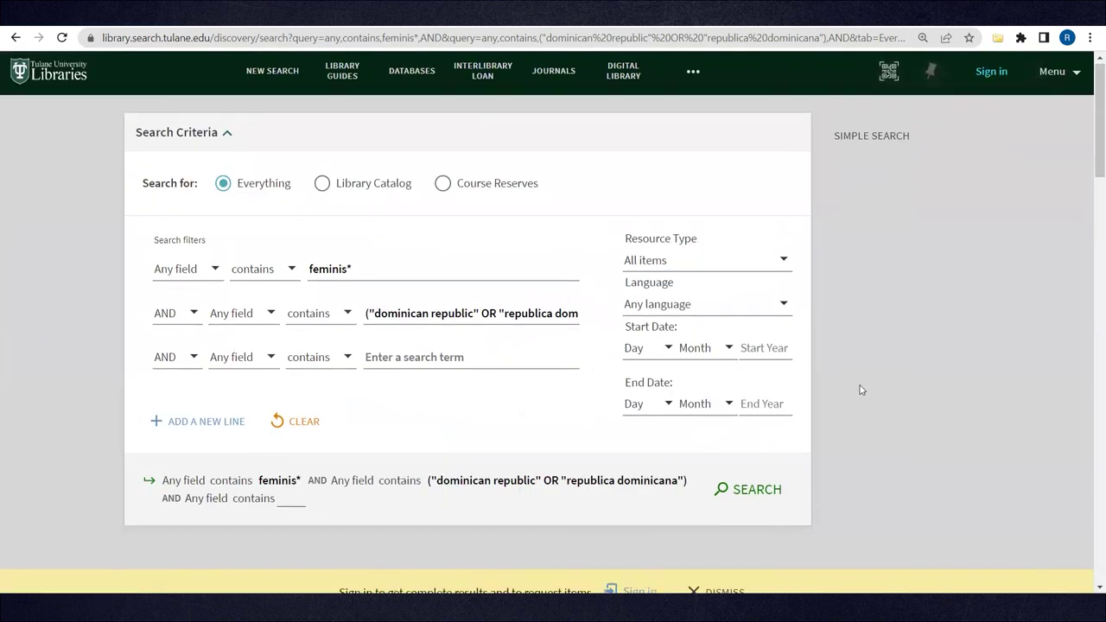
Look through the filtered results and open the record of the book "Historia del feminismo en la República Dominicana" to view its details
{"action": "scroll", "coordinate": [862, 388], "scroll_direction": "down", "scroll_amount": 2}
{"action": "scroll", "coordinate": [860, 390], "scroll_direction": "down", "scroll_amount": 12}
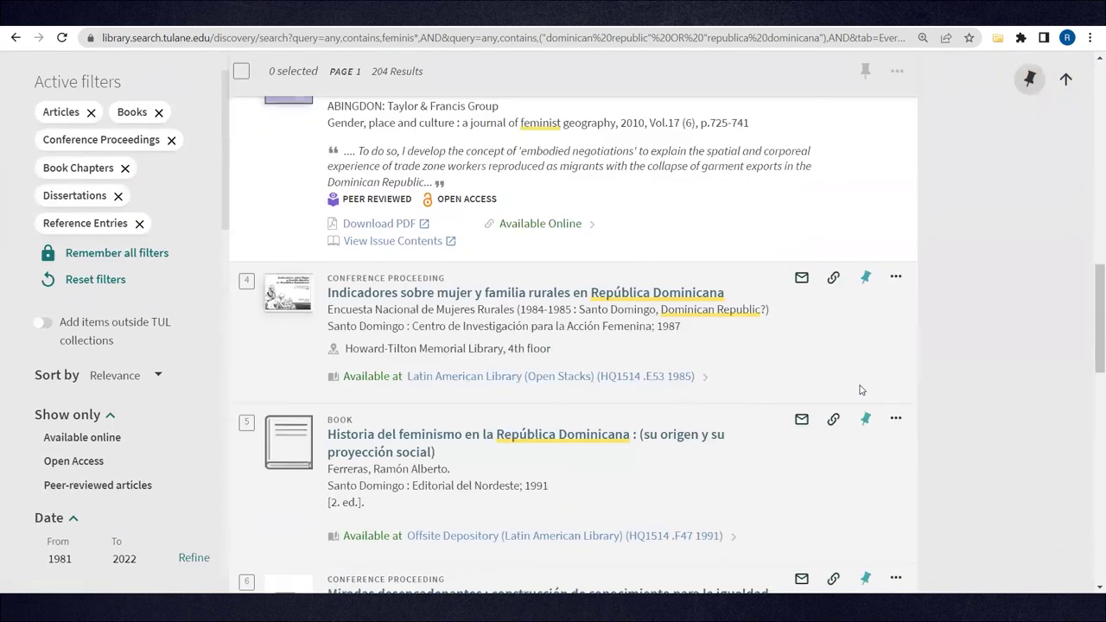
{"action": "scroll", "coordinate": [1032, 518], "scroll_direction": "down", "scroll_amount": 2}
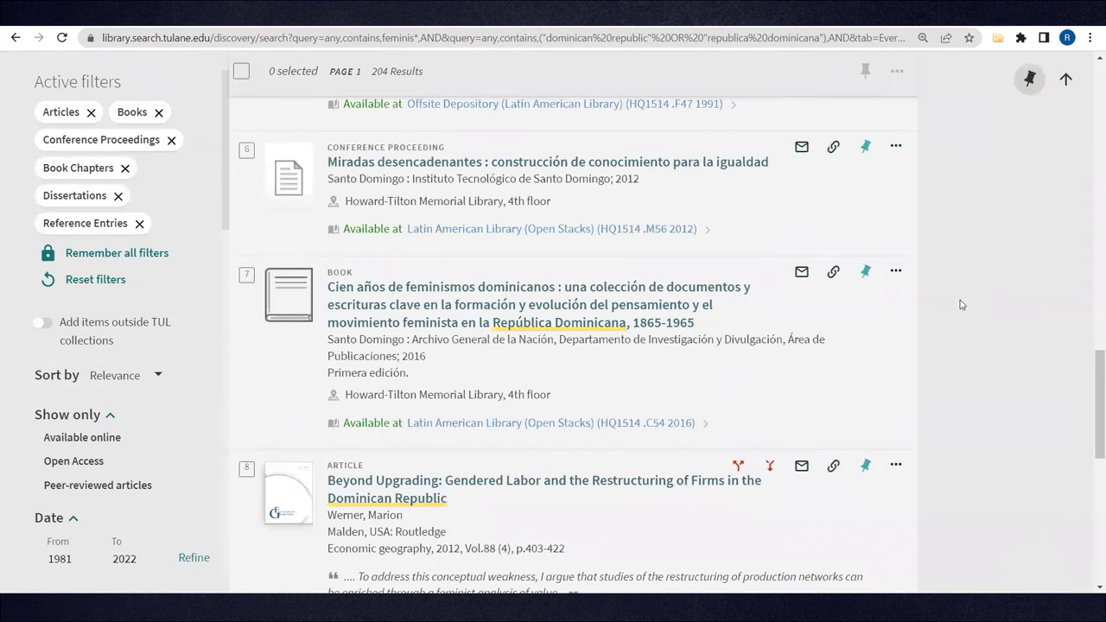
{"action": "scroll", "coordinate": [967, 300], "scroll_direction": "up", "scroll_amount": 1}
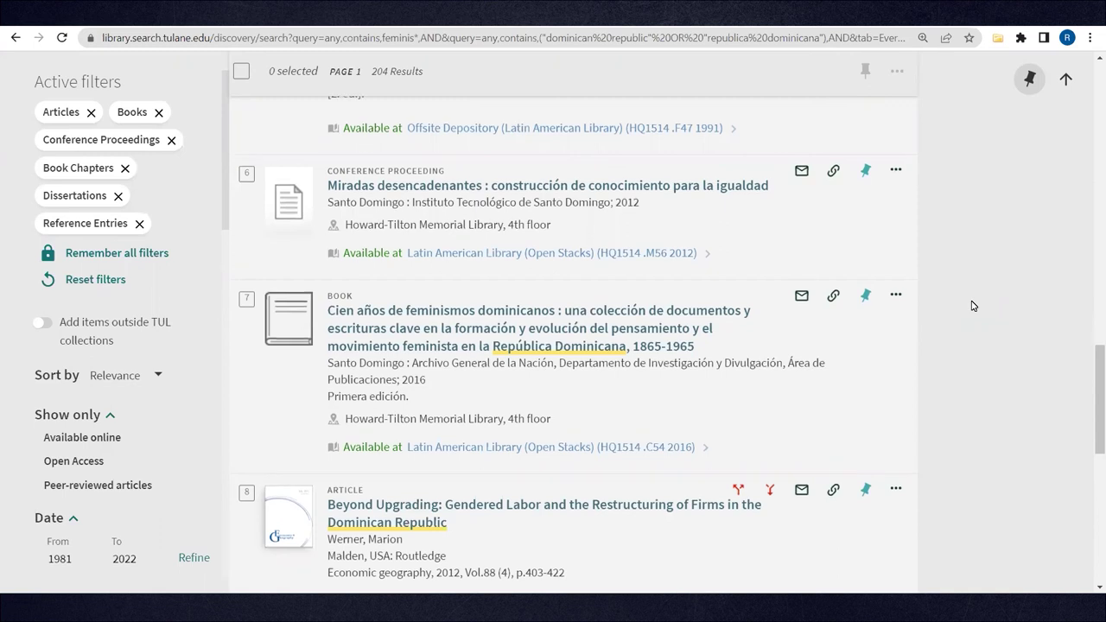
{"action": "scroll", "coordinate": [971, 305], "scroll_direction": "up", "scroll_amount": 2}
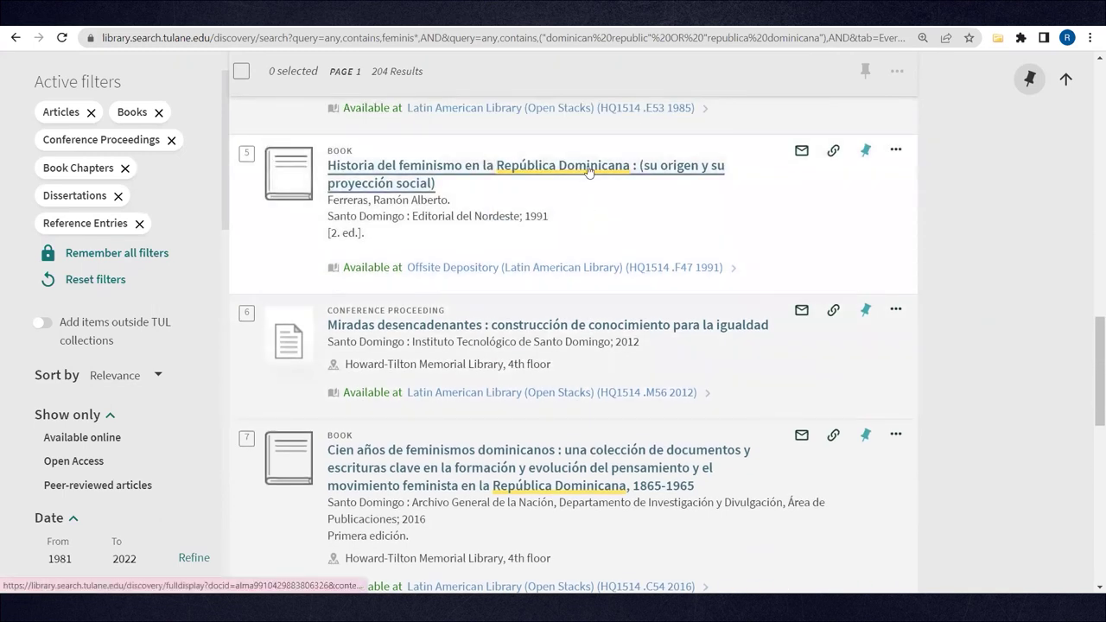
{"action": "left_click", "coordinate": [588, 170]}
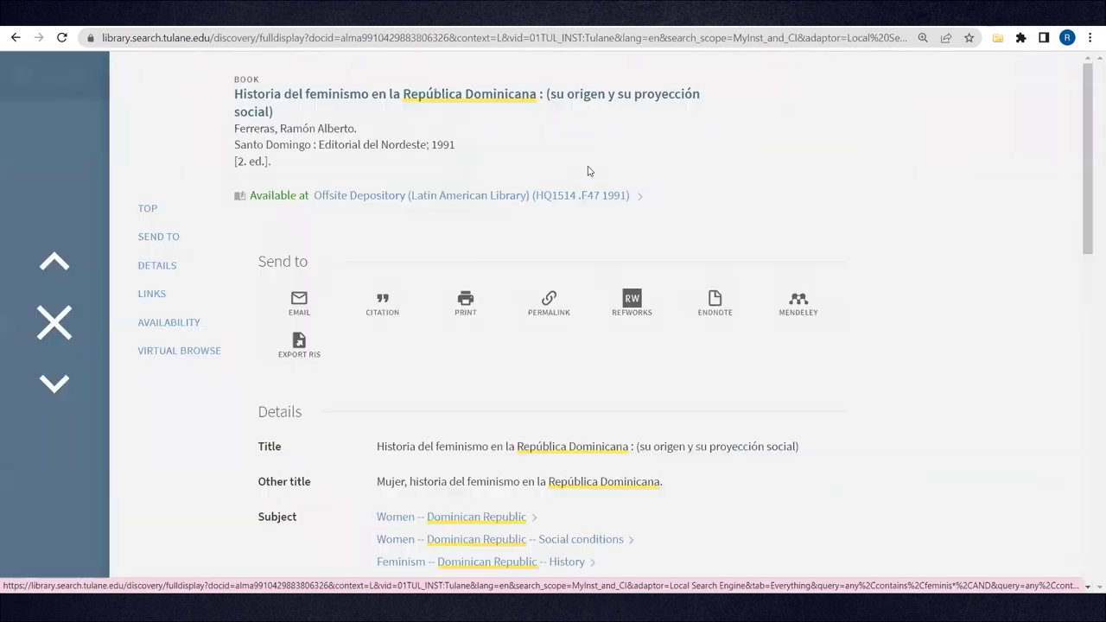
{"action": "scroll", "coordinate": [590, 182], "scroll_direction": "down", "scroll_amount": 3}
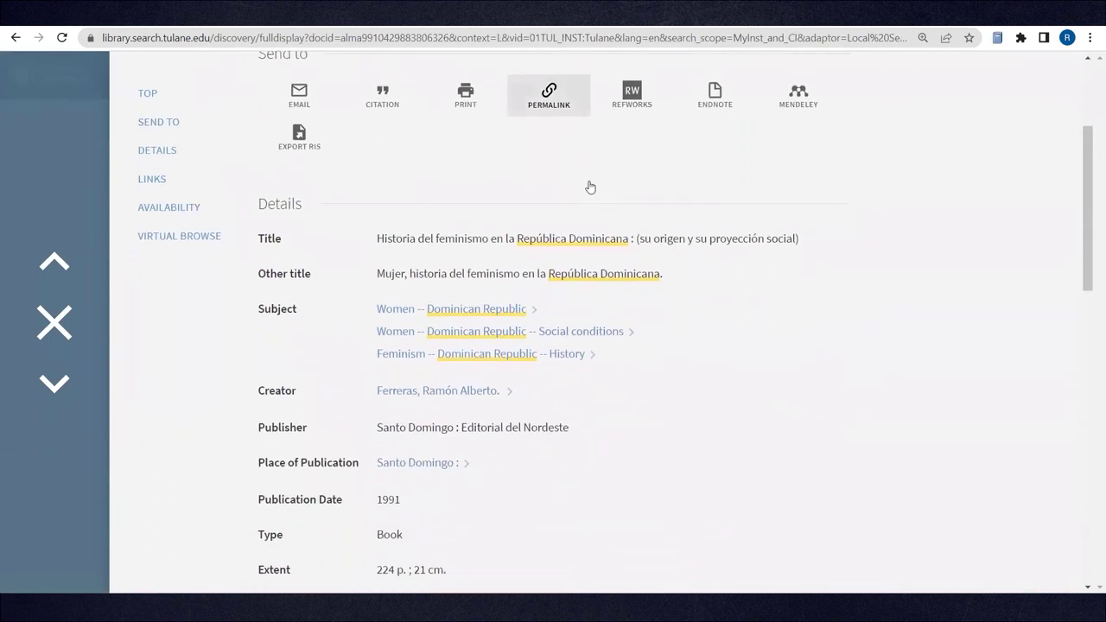